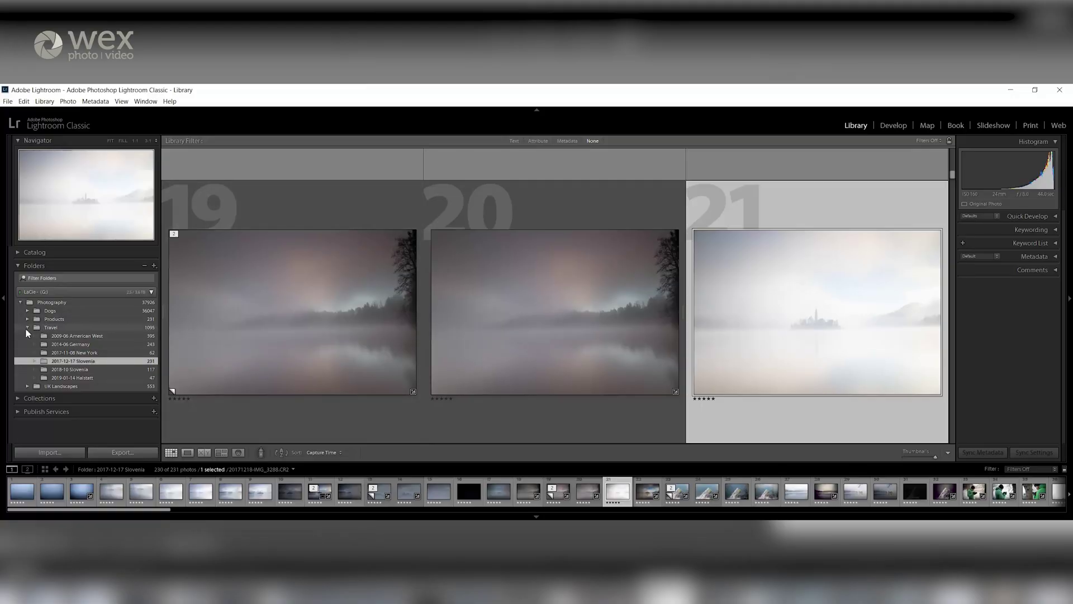
- Show all Photography photos with the folder tree hidden and select the church lake photo 26579
click(26, 329)
click(20, 302)
click(52, 301)
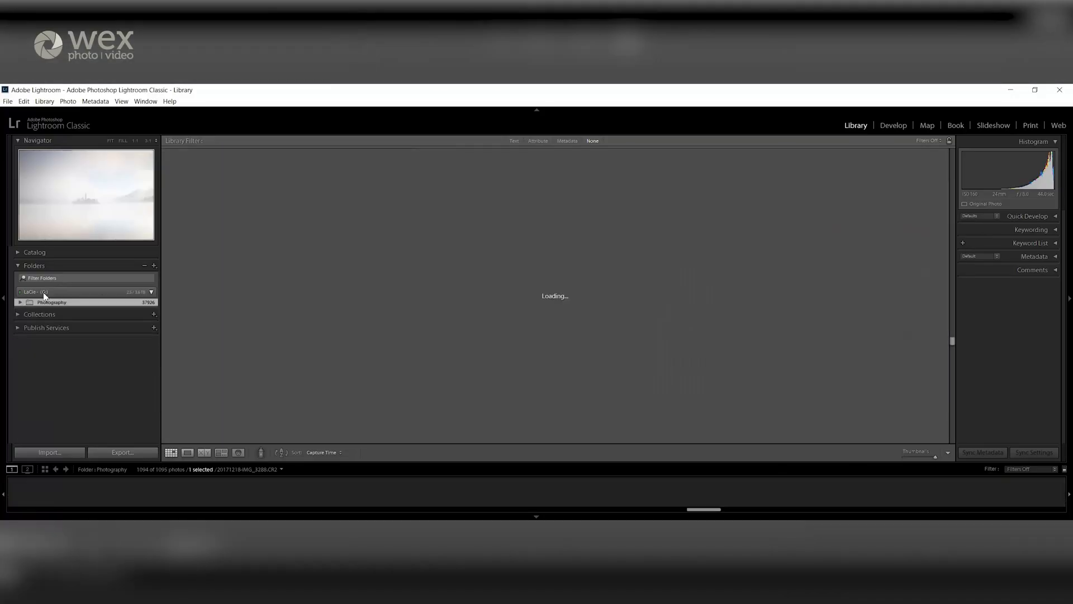
click(151, 293)
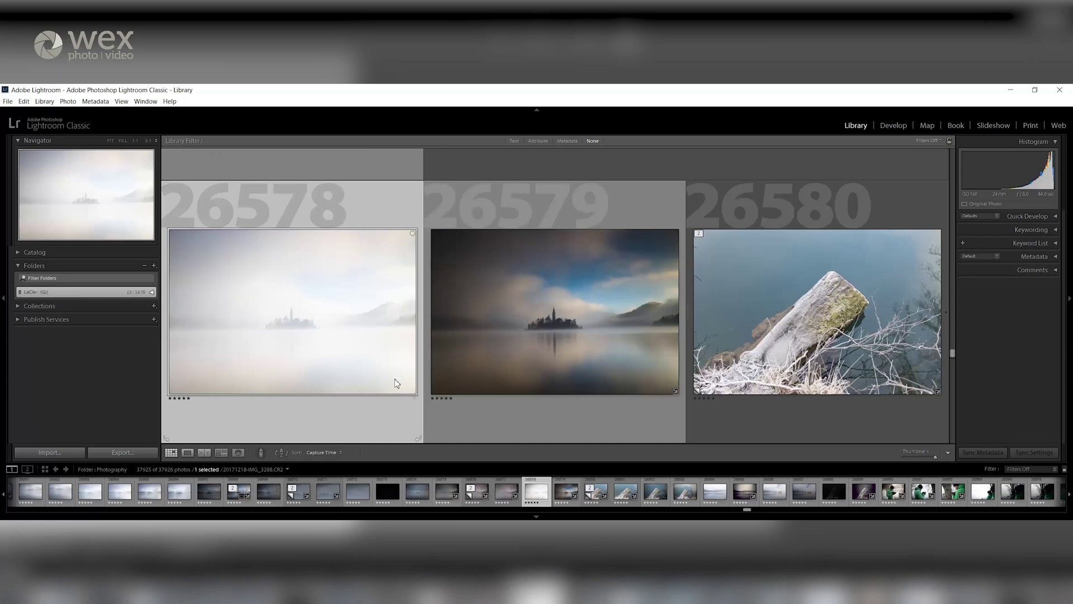
click(19, 266)
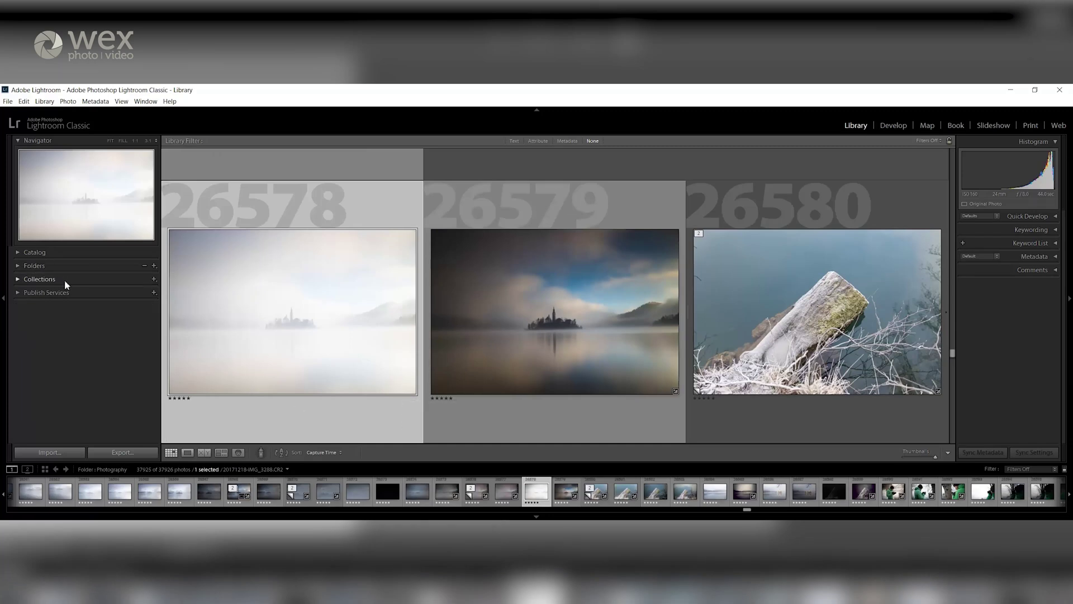
click(586, 227)
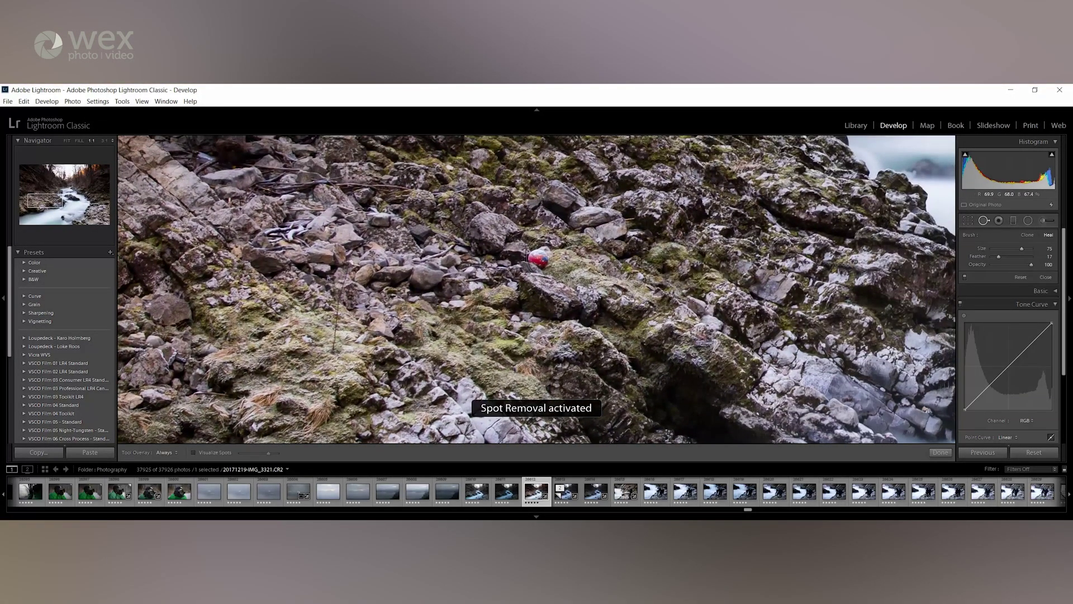
- Heal the red object on the rocks with Spot Removal, then zoom back to Fit
click(538, 260)
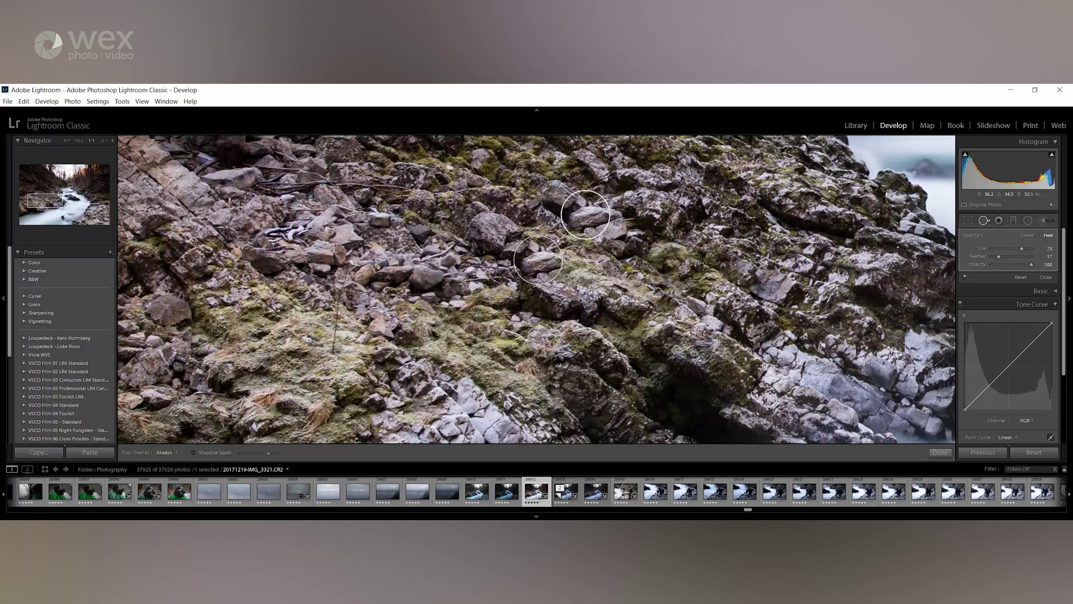
click(983, 220)
click(579, 265)
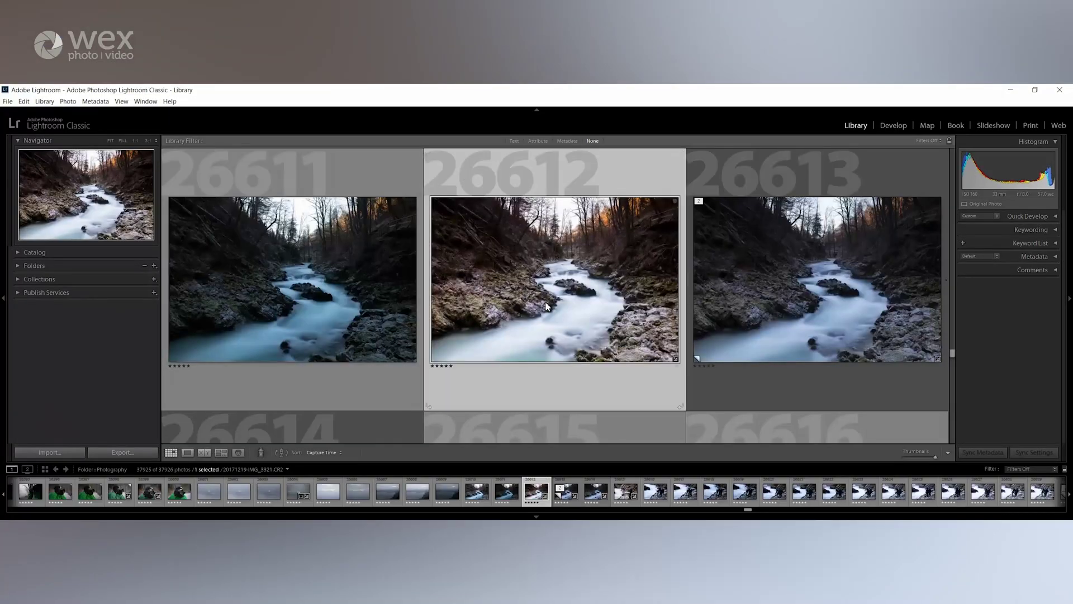
- Reopen the Folders panel and expand Photography to list Dogs, Products, Travel and UK Landscapes
scroll(568, 307, up, 3)
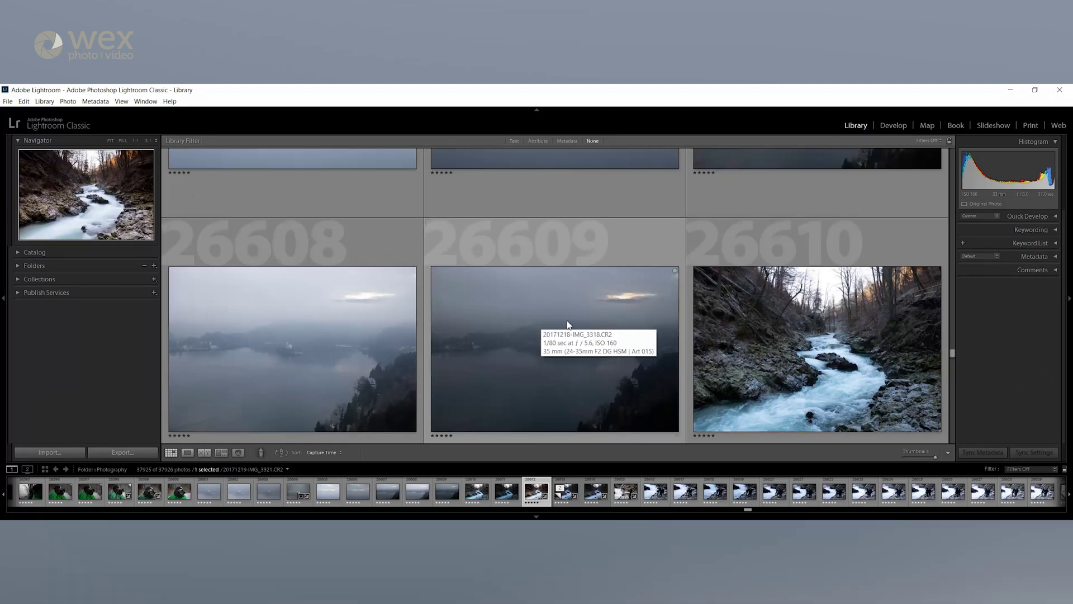
scroll(617, 332, down, 3)
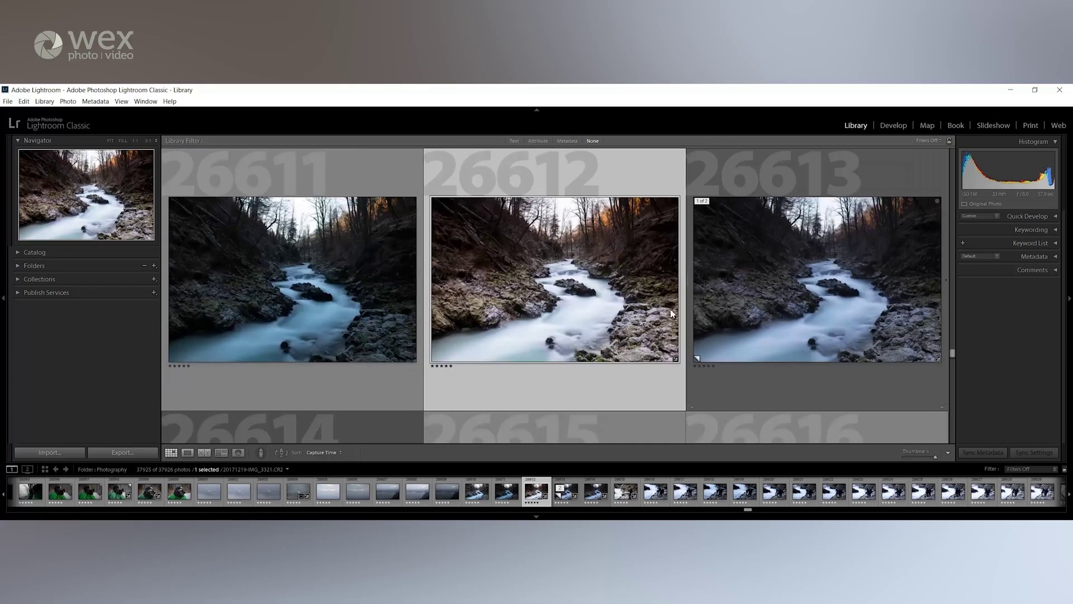
click(21, 267)
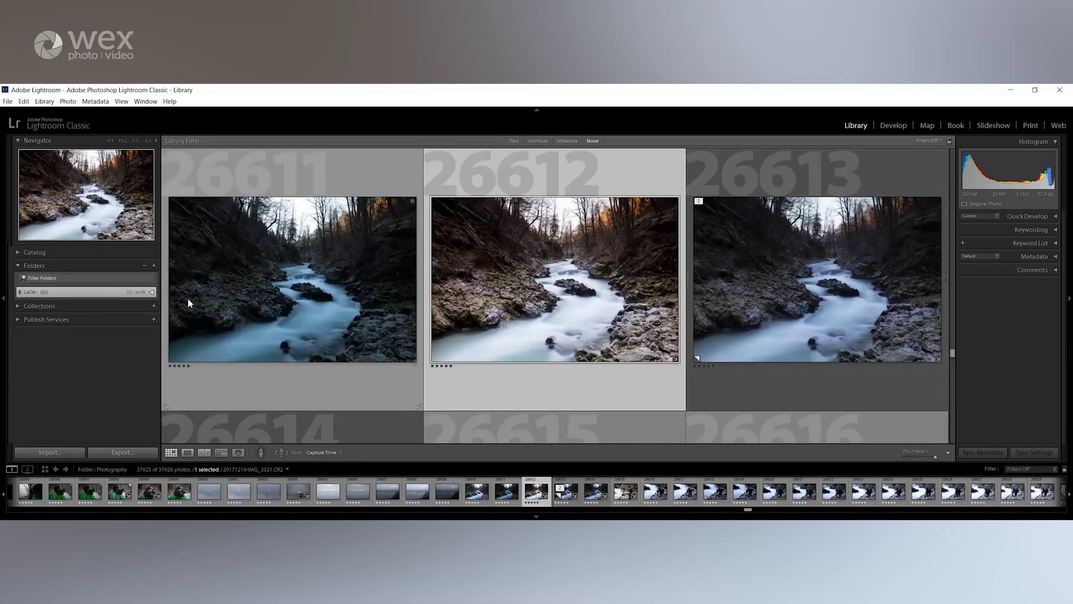
click(21, 302)
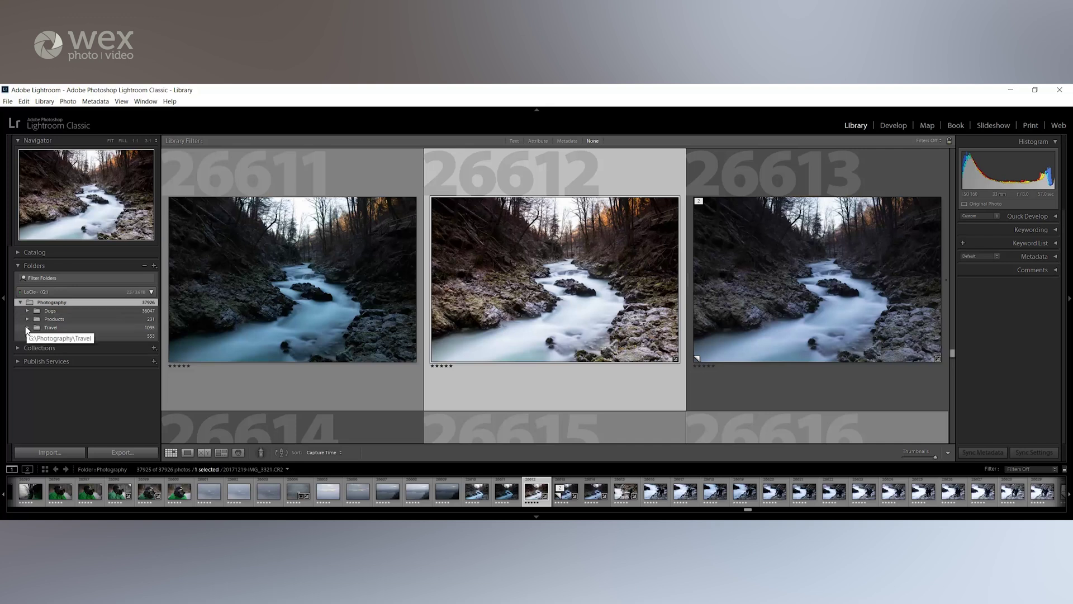
click(27, 328)
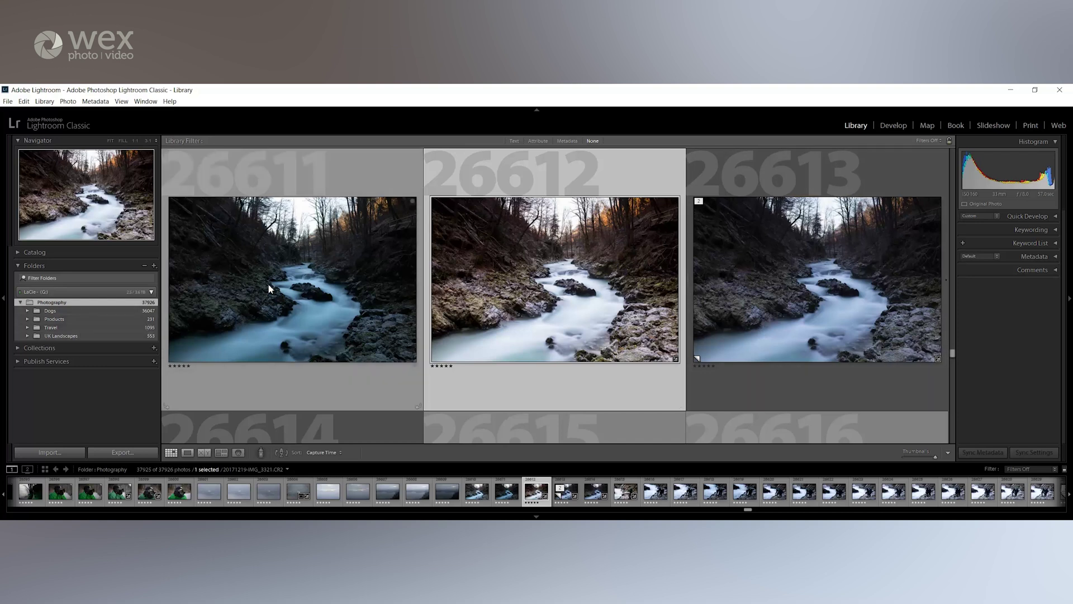
- Browse Travel and UK Landscapes, then open the 2019-01-14 Halstatt folder and scroll its photos
click(57, 328)
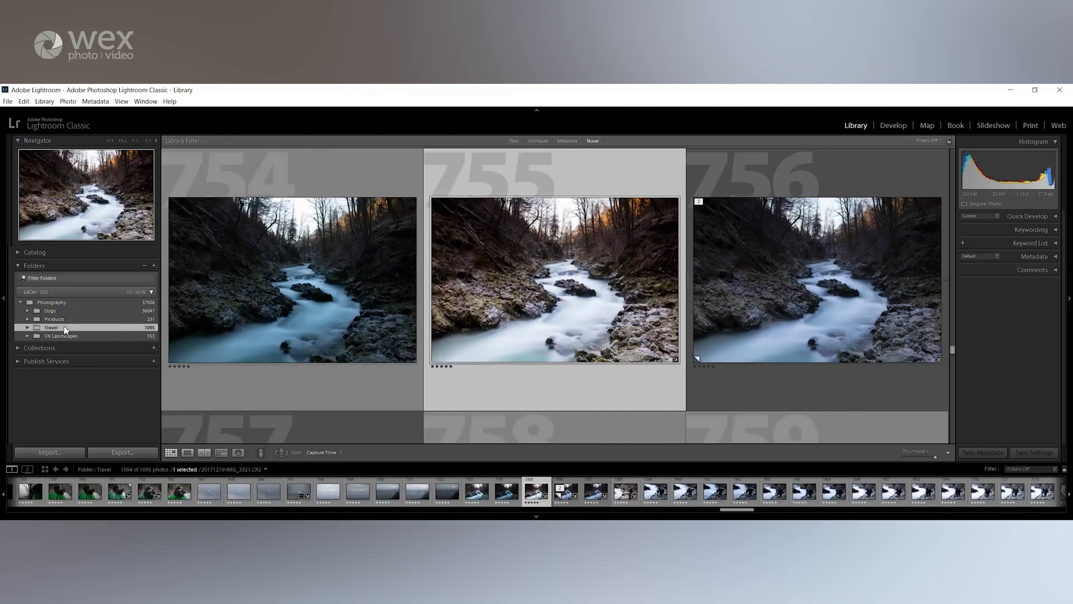
click(75, 335)
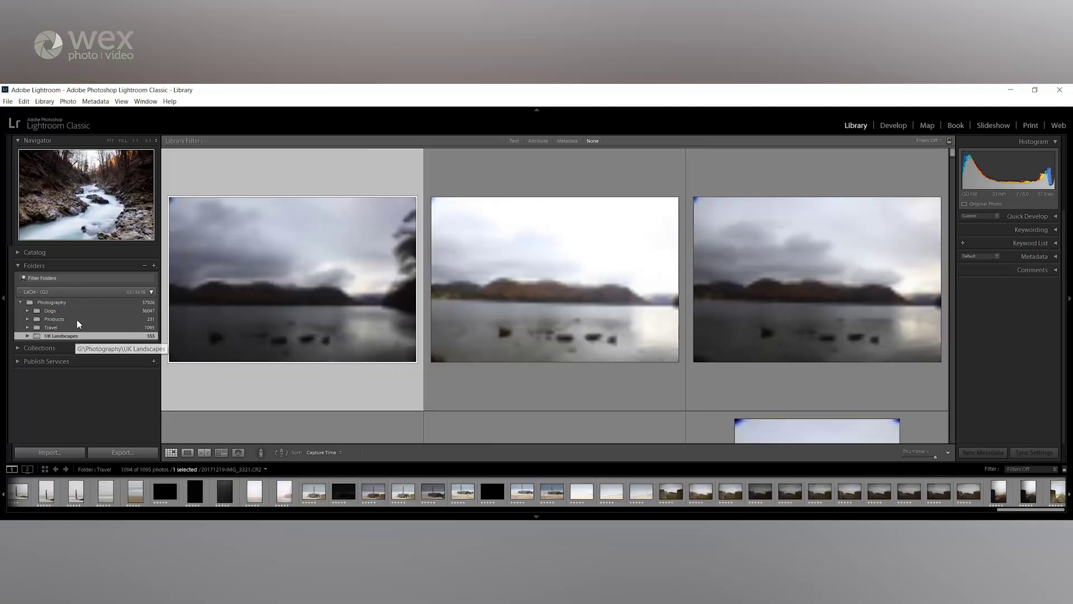
click(71, 329)
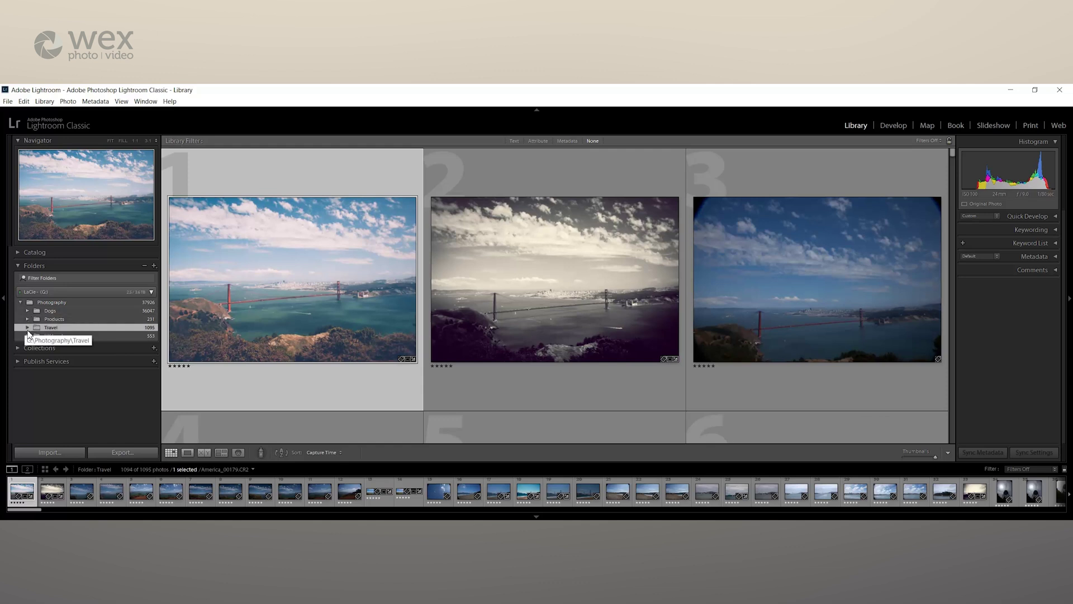
click(27, 327)
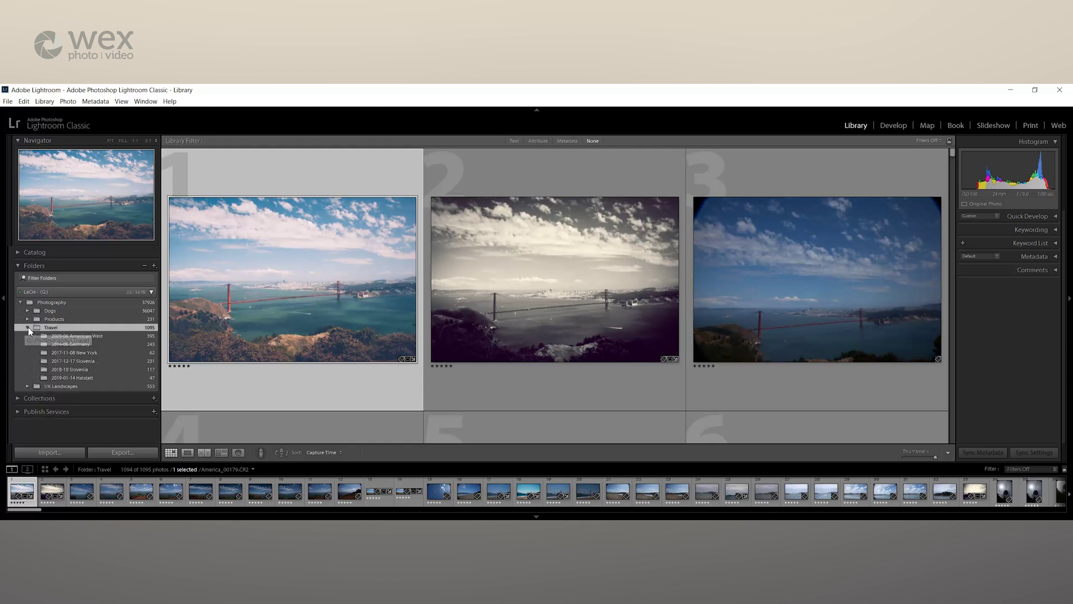
click(62, 378)
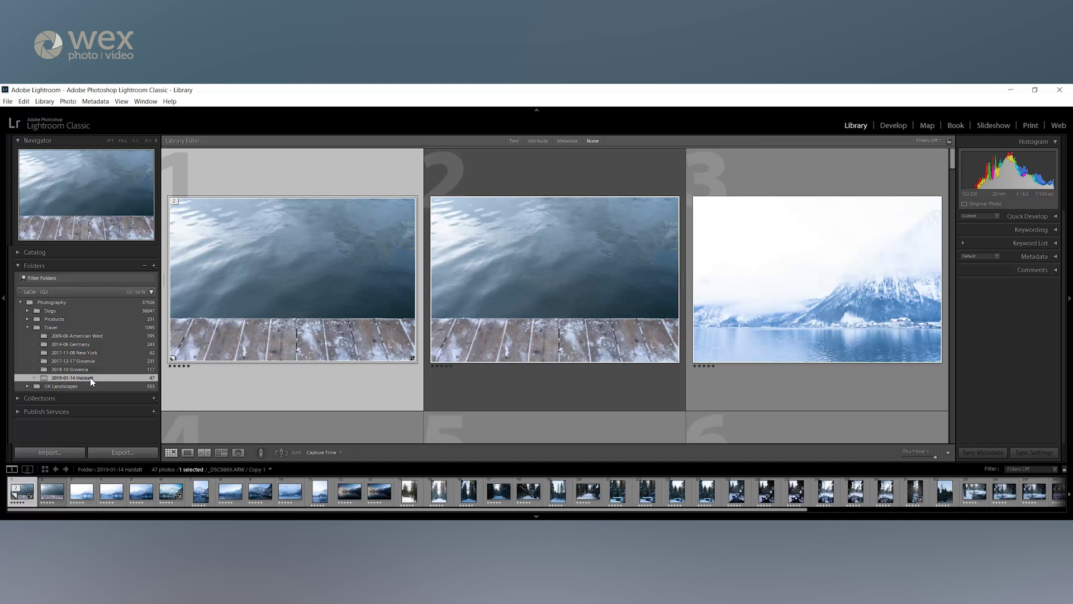
scroll(478, 316, down, 10)
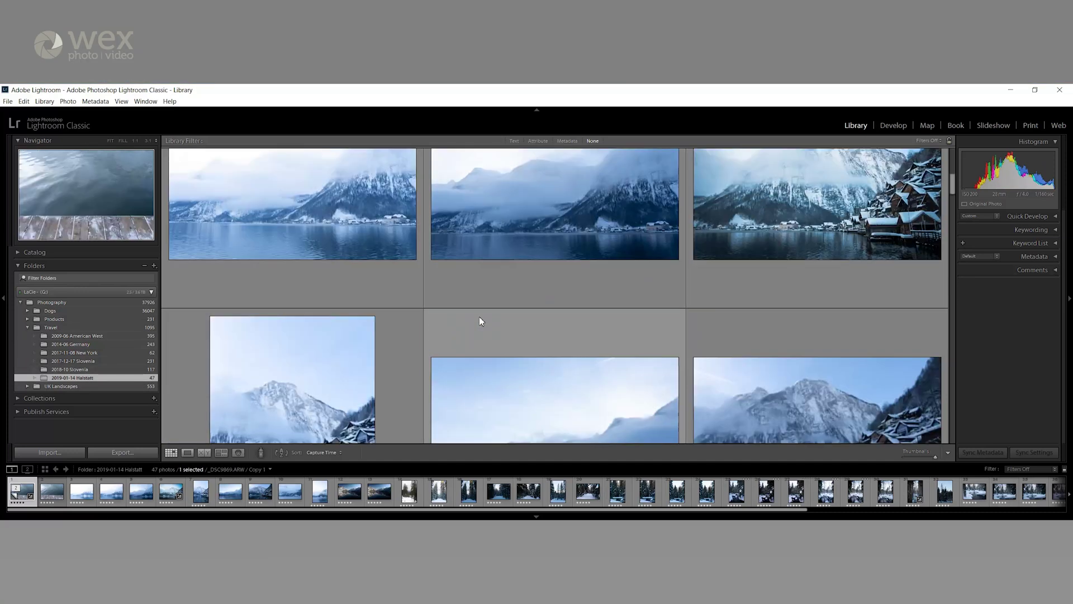
scroll(480, 321, down, 5)
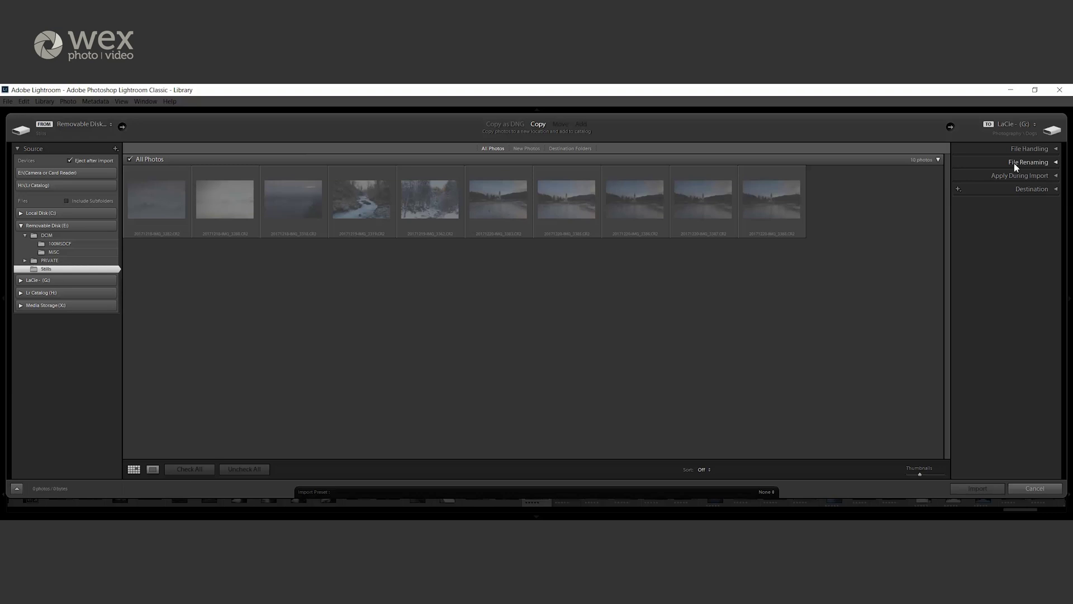
- In File Handling, keep suspected duplicates skipped and settle Build Previews on Standard after trying 1:1 and Minimal
click(1025, 150)
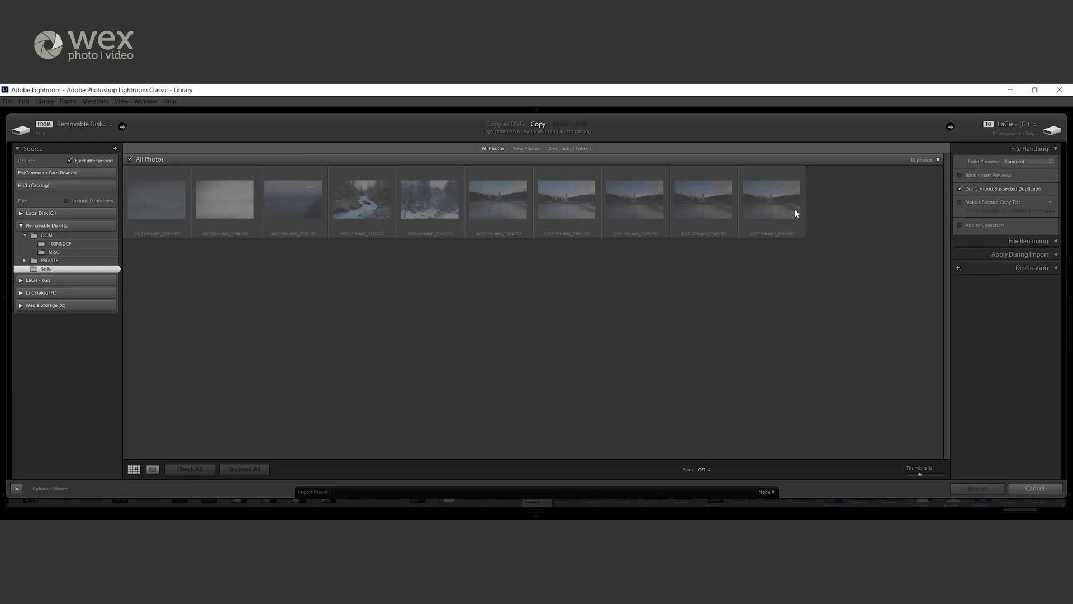
click(961, 189)
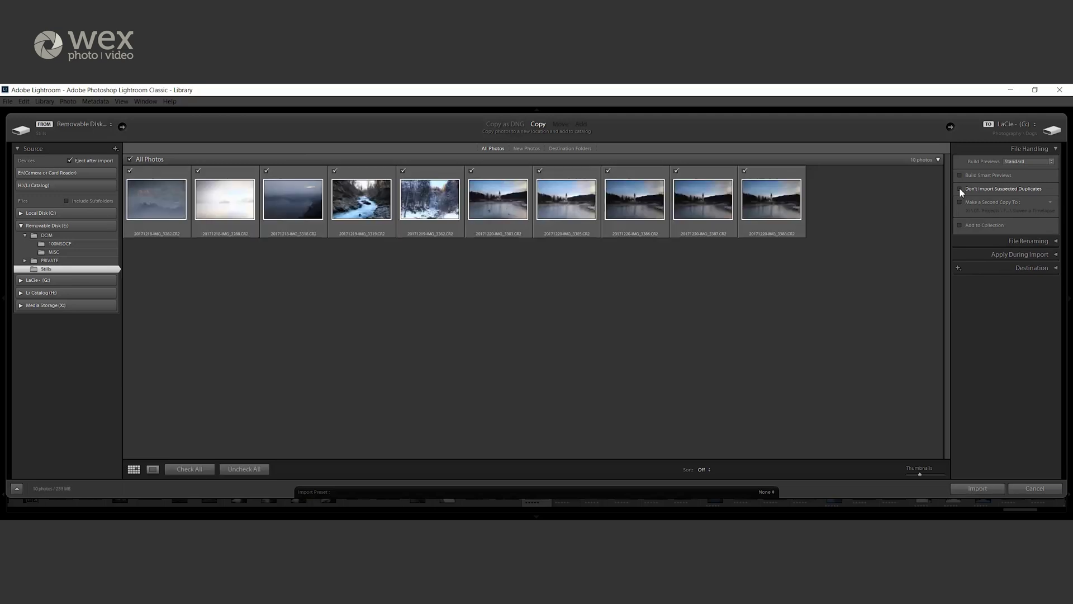
click(961, 189)
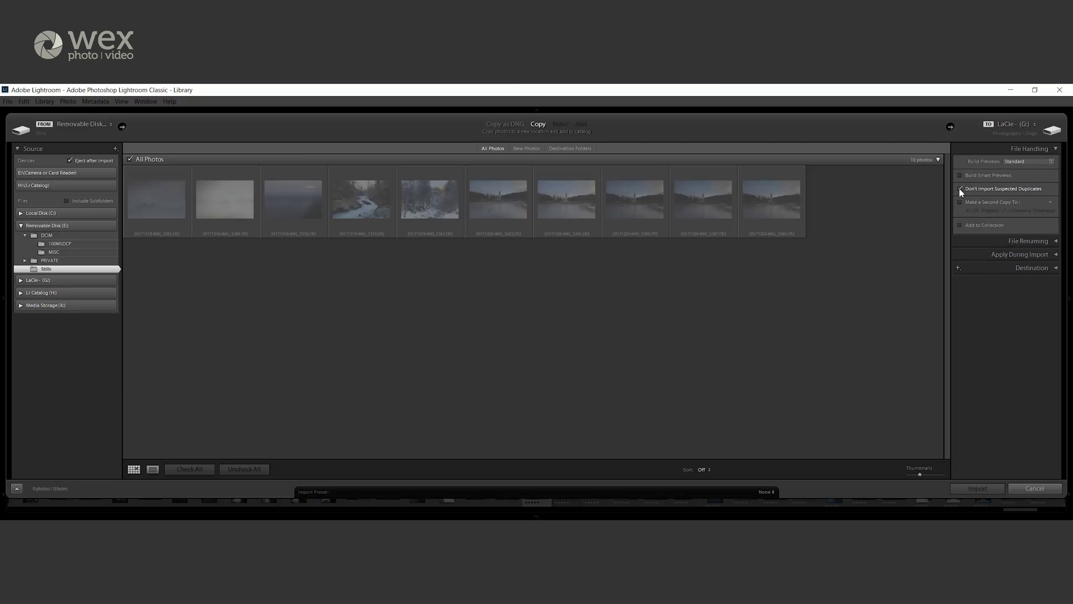
click(1035, 161)
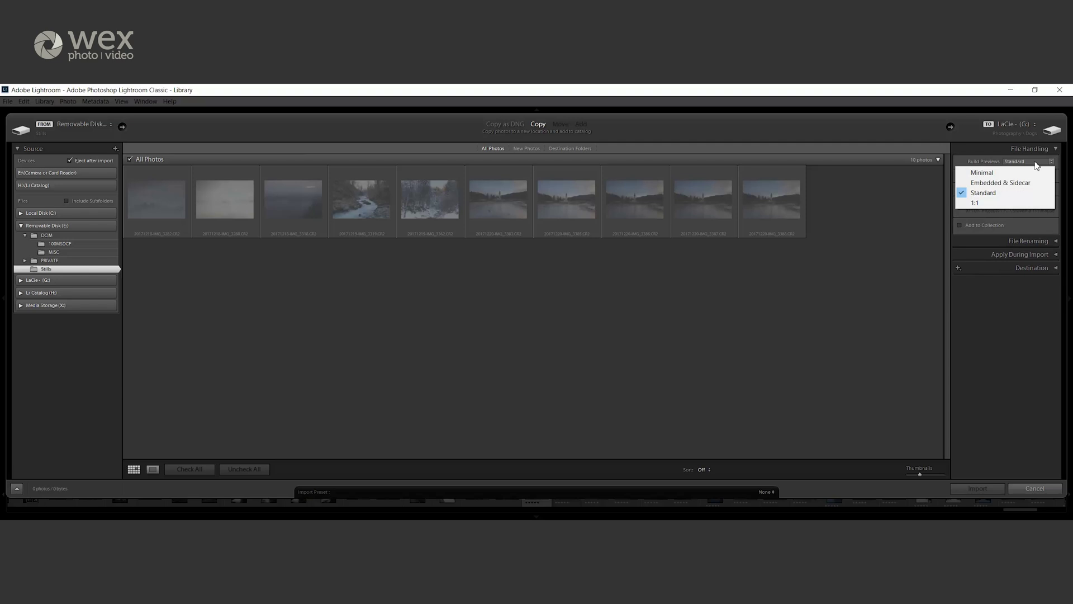
click(980, 202)
click(1008, 162)
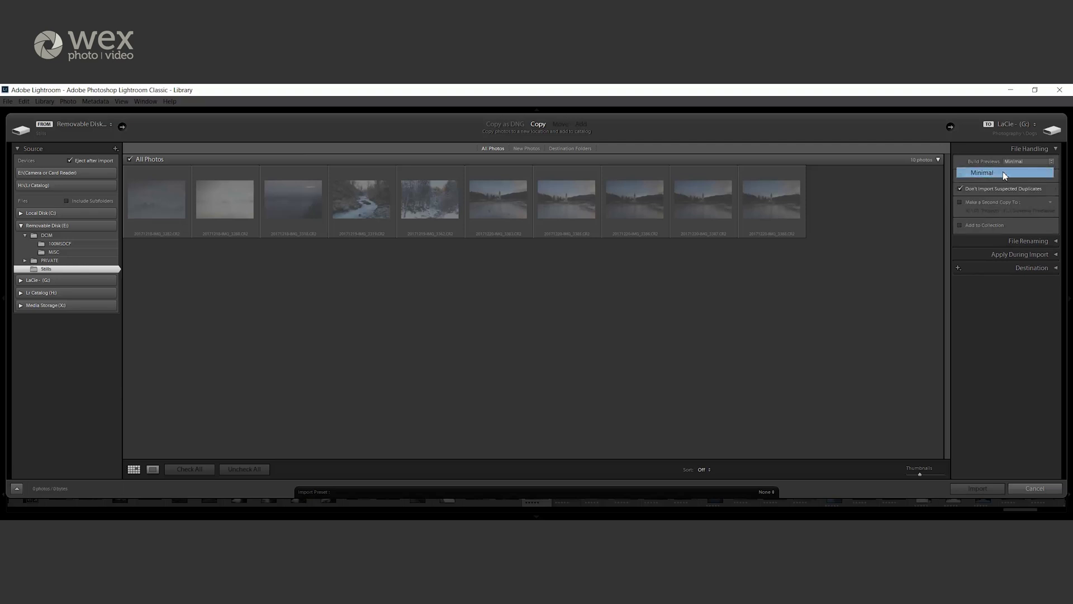
click(1002, 172)
click(1017, 163)
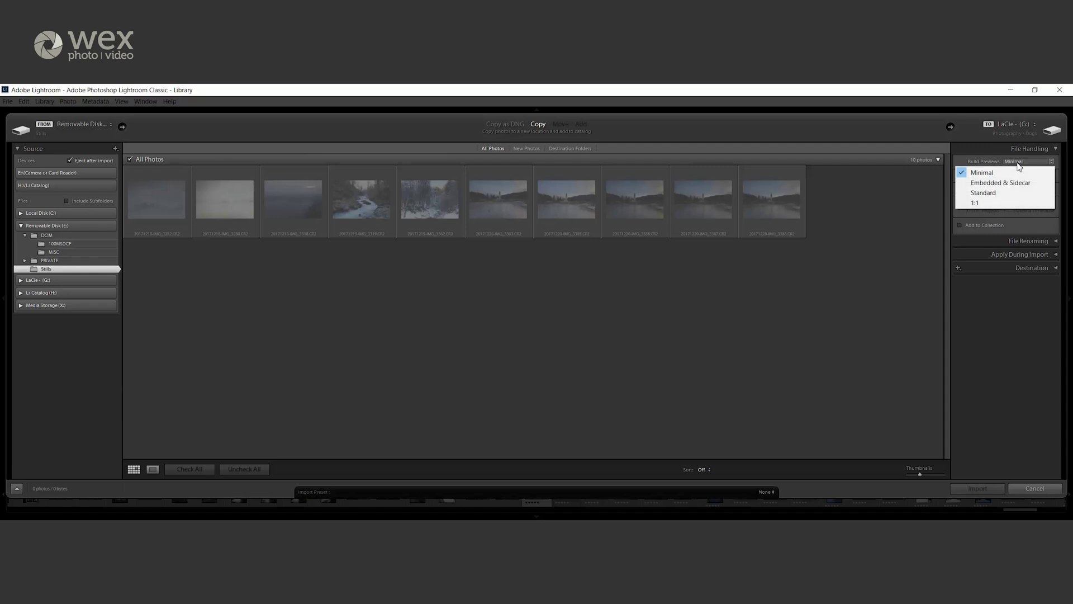
click(990, 192)
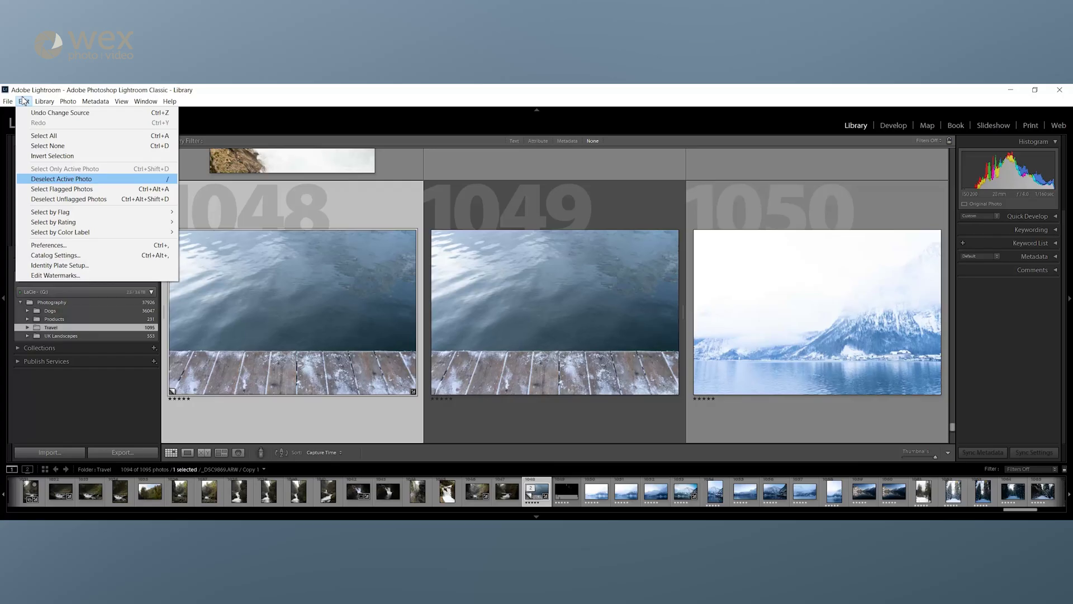
- In Catalog Settings File Handling, set Automatically Discard 1:1 Previews to After One Week
click(58, 255)
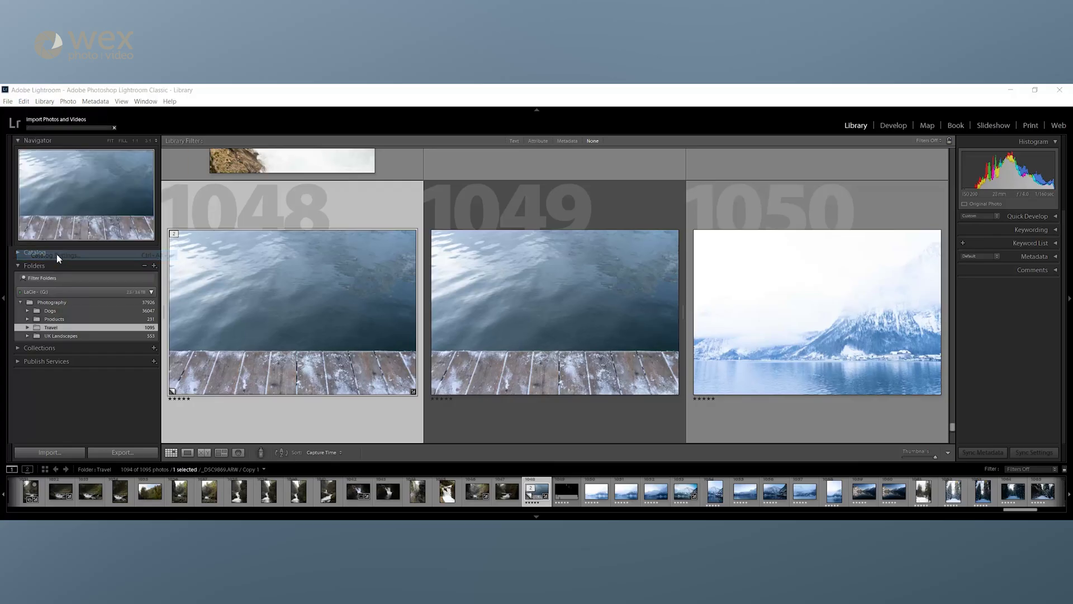
click(459, 226)
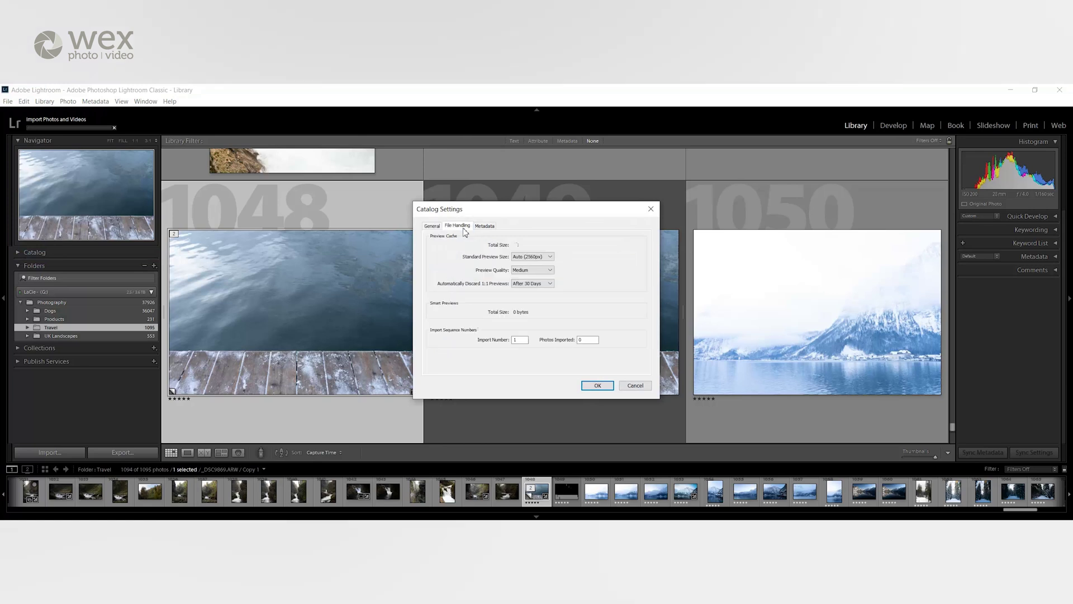
click(528, 285)
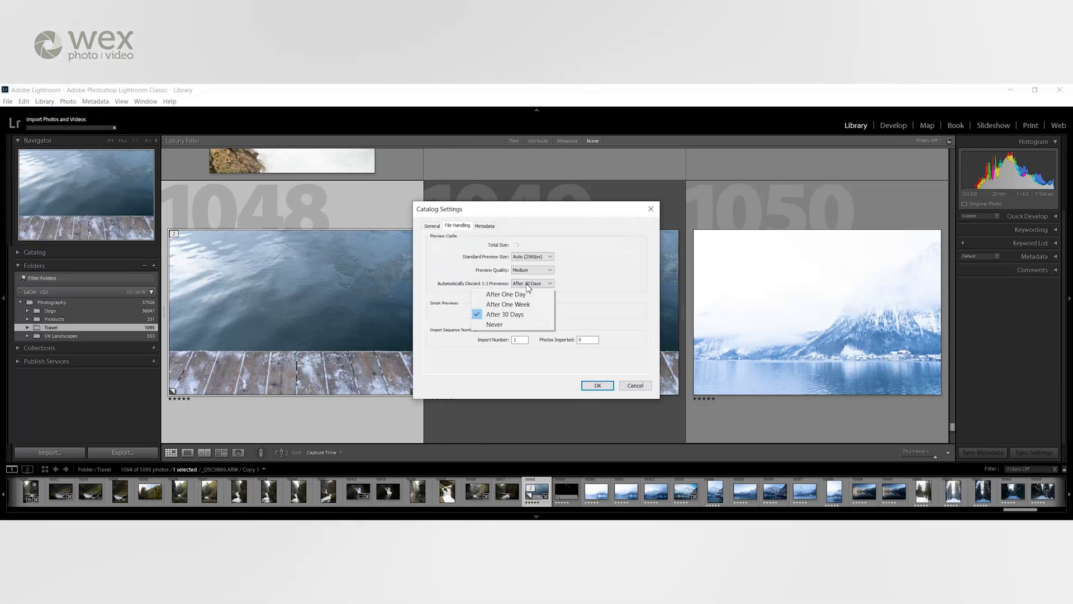
click(505, 304)
- Confirm the catalog settings, allow suspected duplicates, and save a second copy to Slovenia Timelapse
click(596, 386)
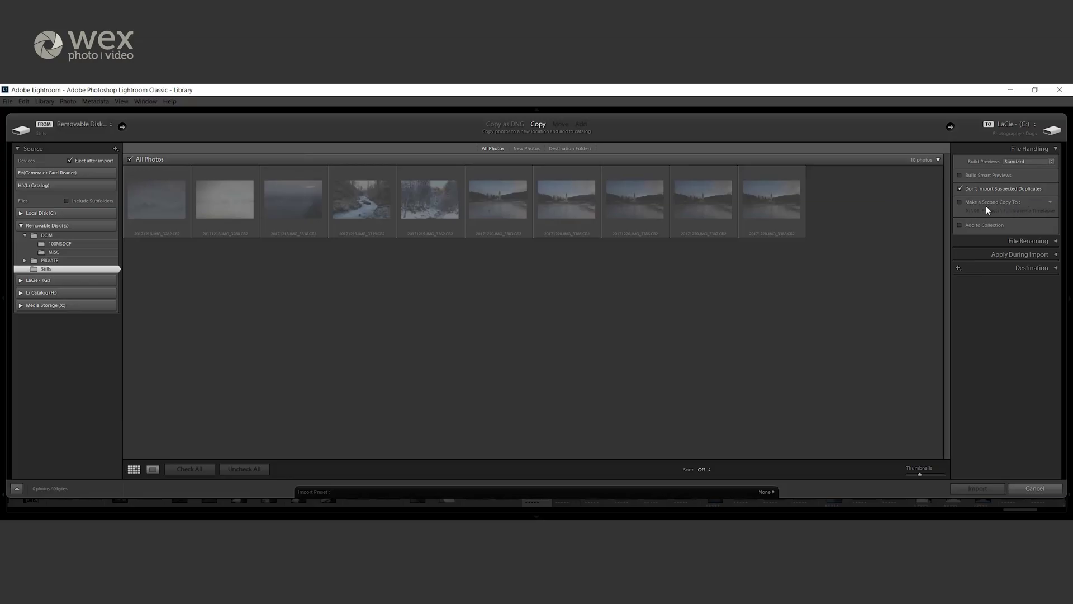
click(960, 202)
click(961, 202)
click(960, 189)
click(959, 202)
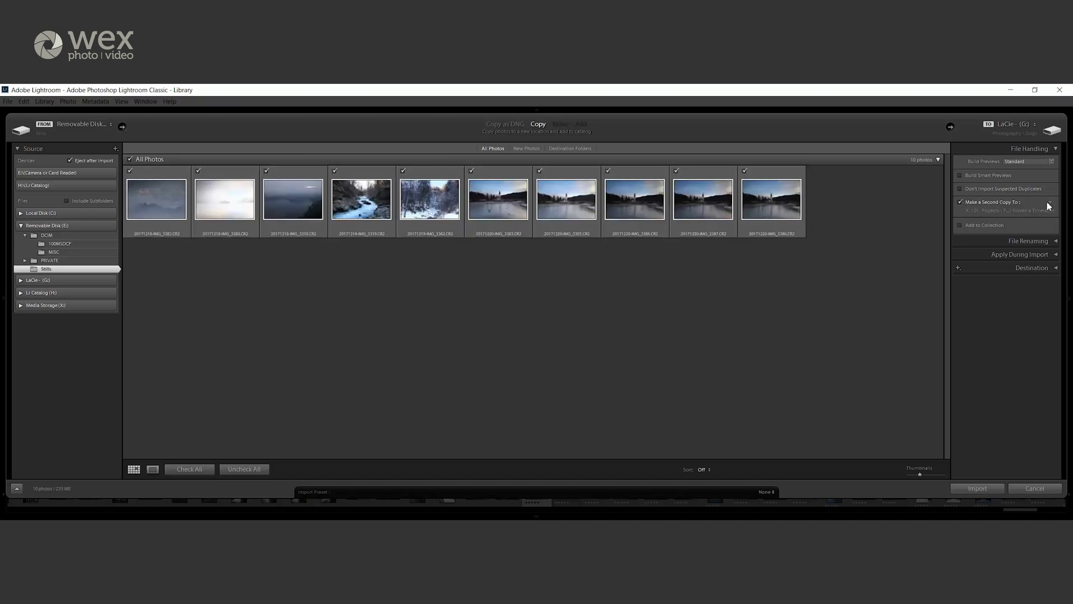
click(1033, 211)
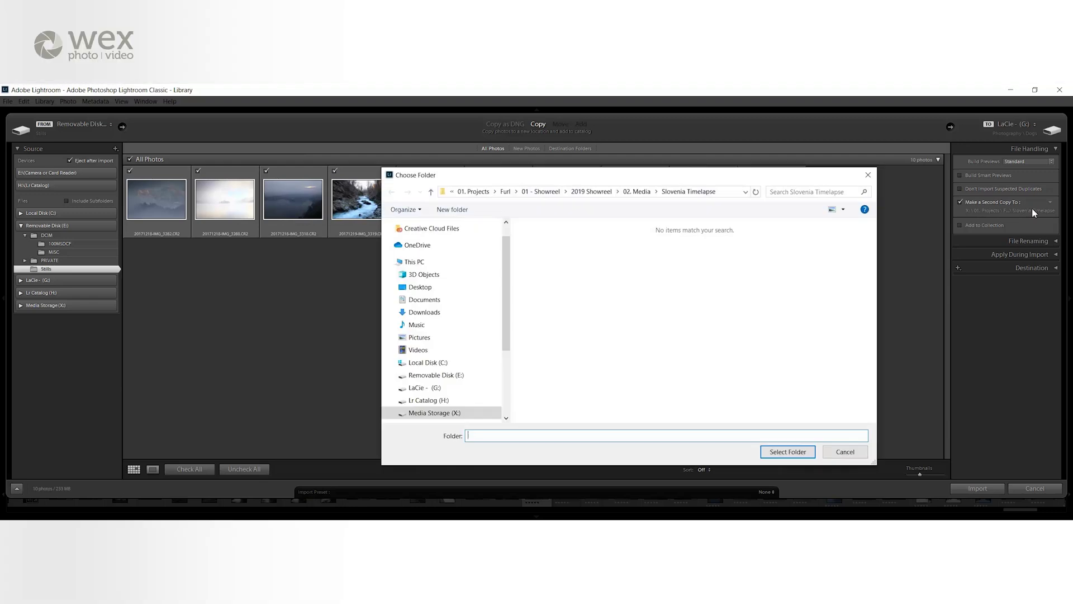
click(787, 451)
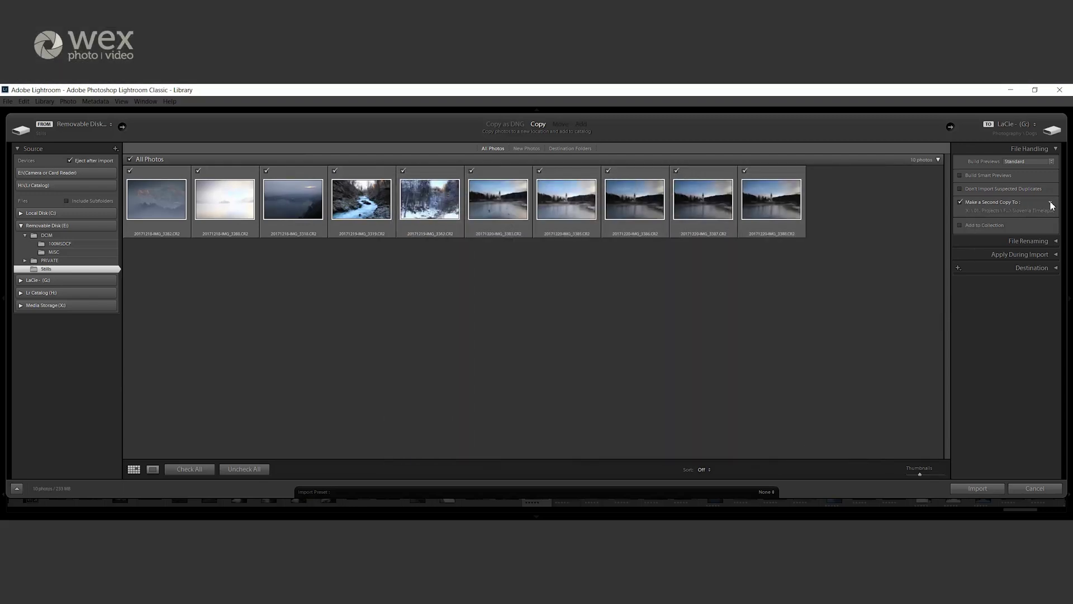
- Review the file renaming options and leave Rename Files turned off
click(1033, 241)
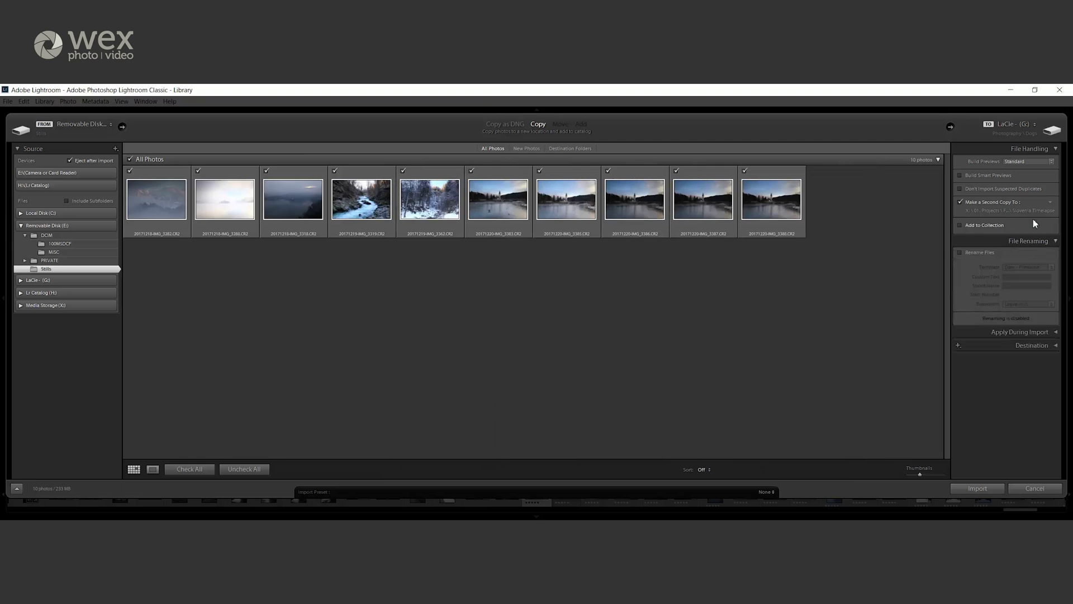
click(1042, 152)
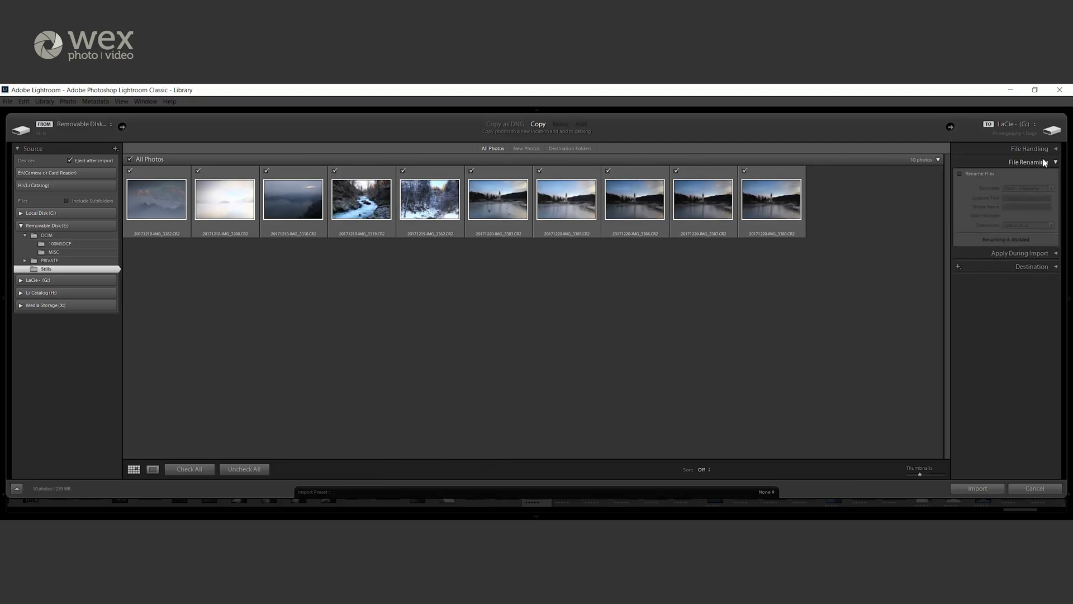
click(960, 174)
click(958, 172)
- Add the import keywords Slovenia, landscapes and snow under Apply During Import
click(1017, 163)
click(1018, 176)
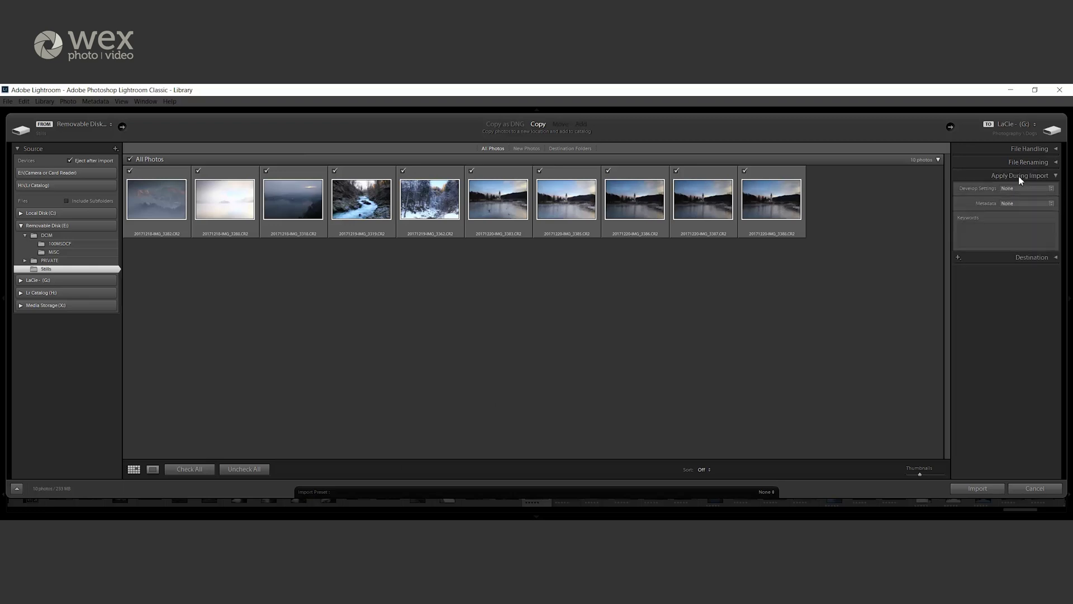
click(998, 229)
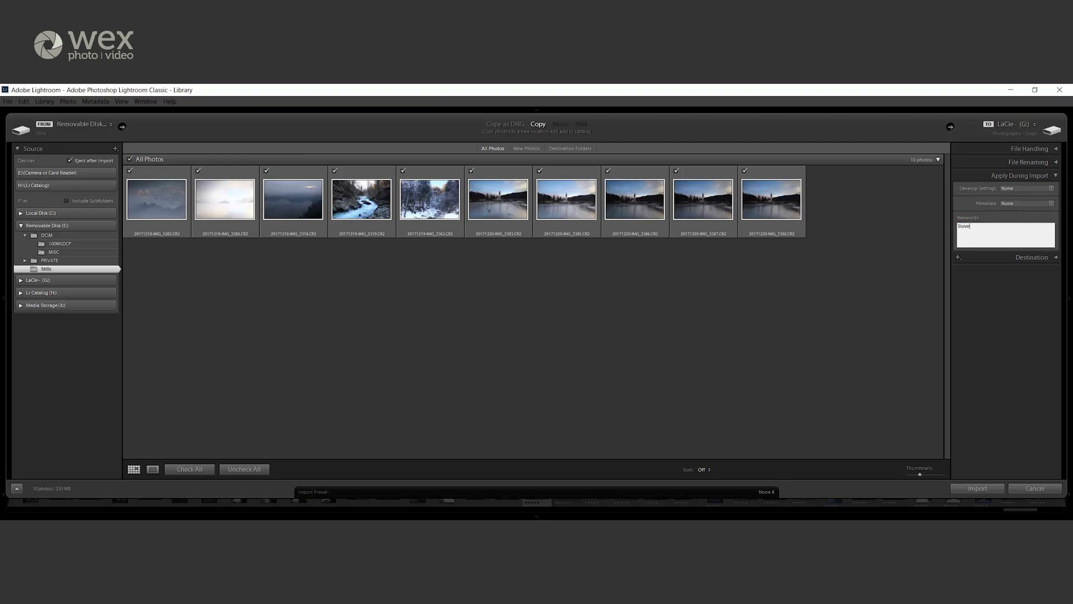
text(Slovenia, lan)
key(Return)
text(, snow,)
click(1042, 174)
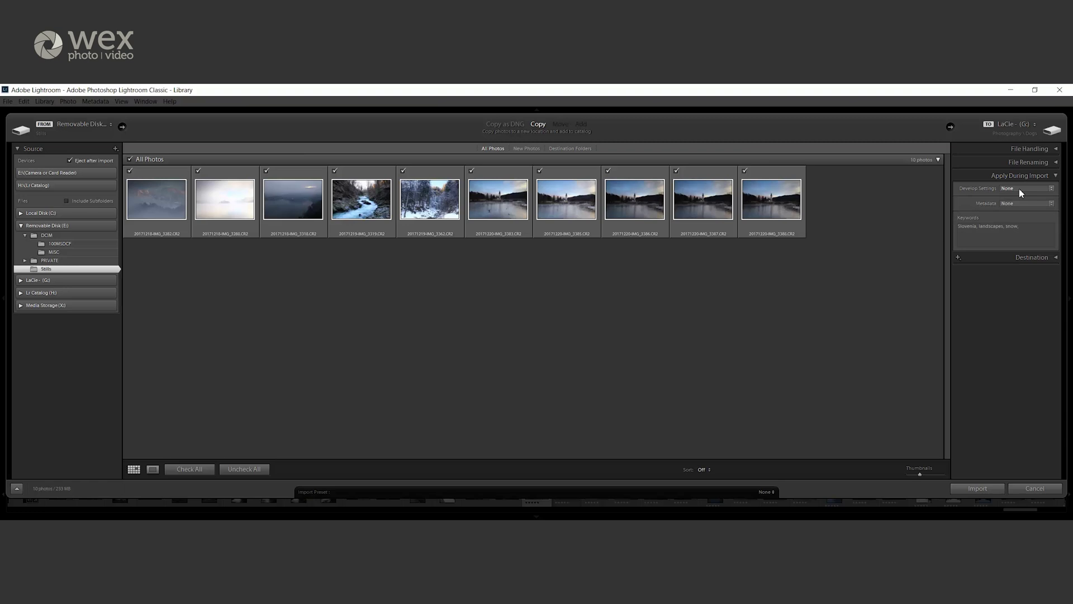
- Browse the Develop Settings user presets and dismiss the list, leaving it on None
click(1018, 189)
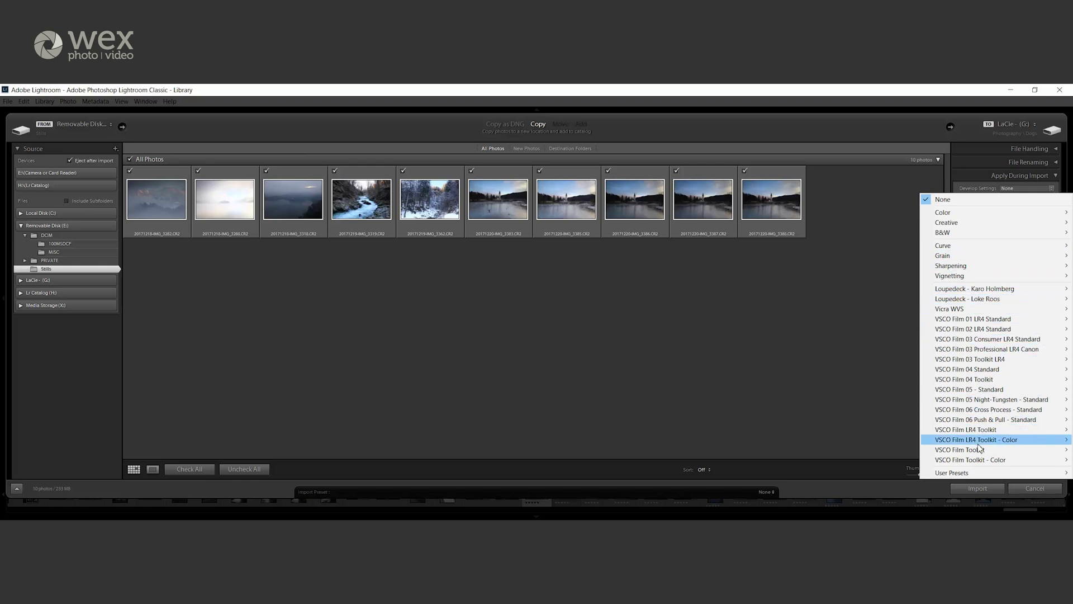
mouse_move(973, 473)
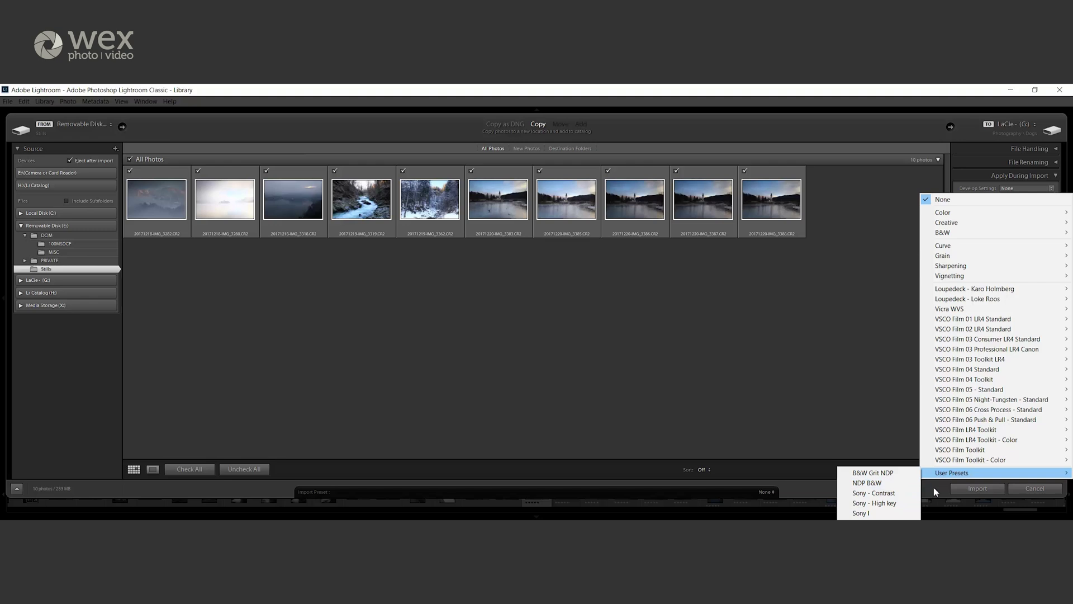
key(Escape)
key(Escape)
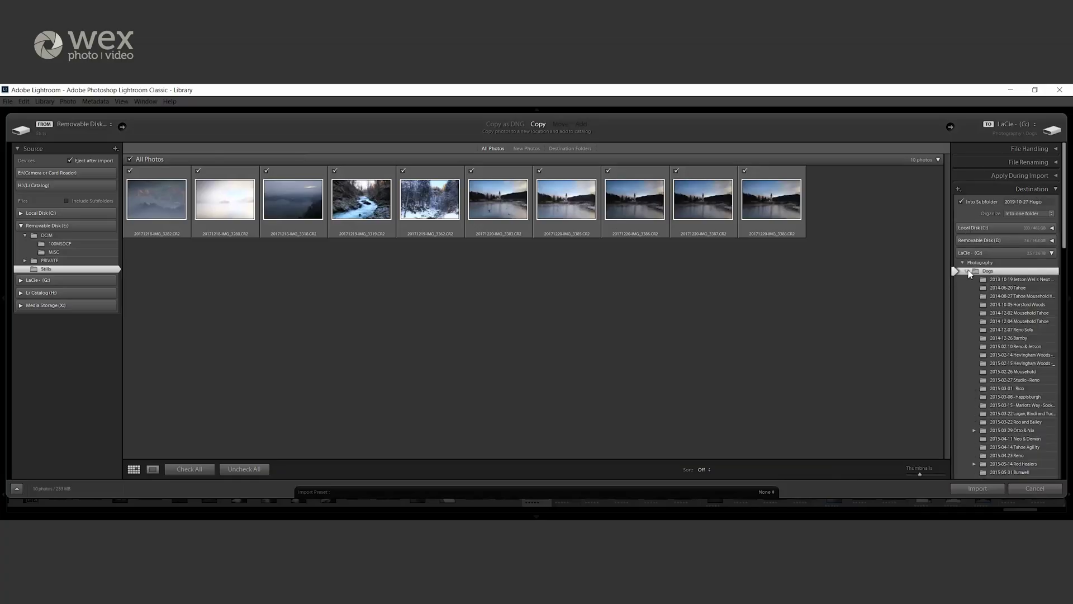
- Expand Travel in Destination and start renaming the import subfolder to Slovenia
click(966, 271)
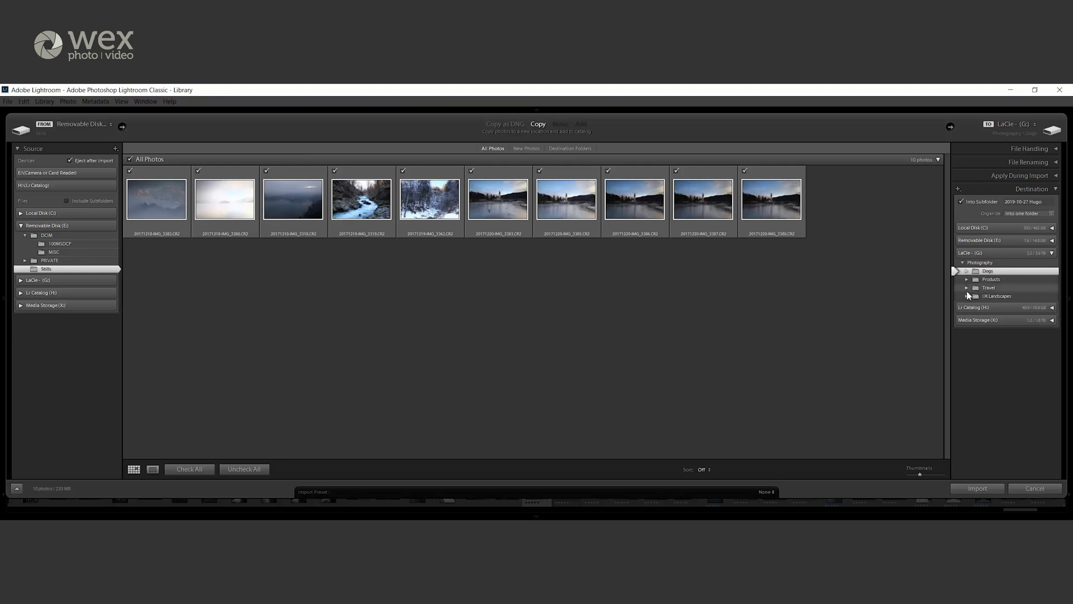
click(967, 287)
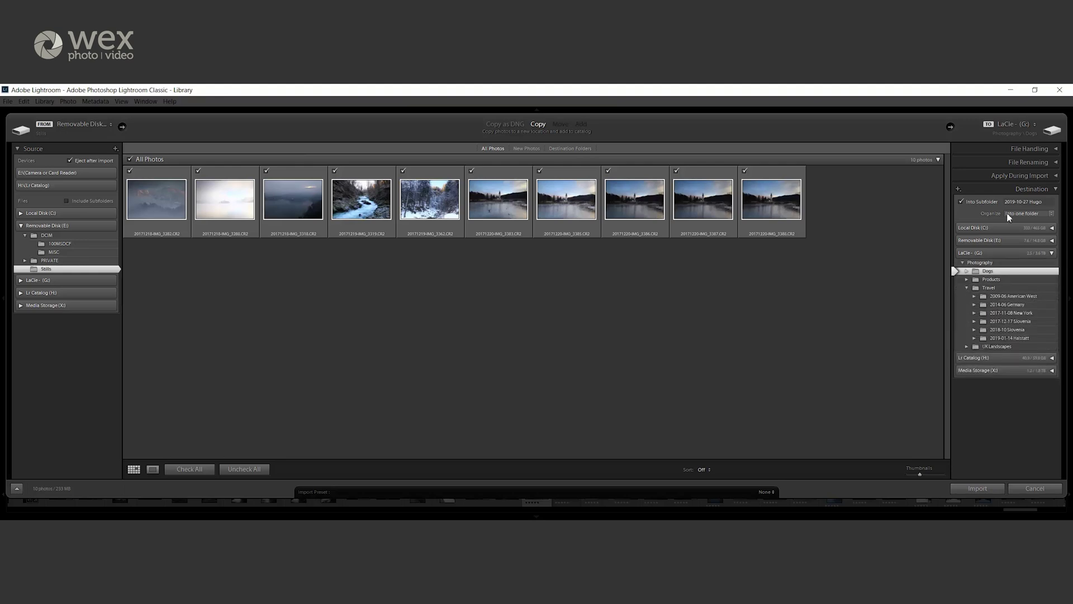
click(1043, 202)
drag(1042, 201, 1031, 202)
text(Slo)
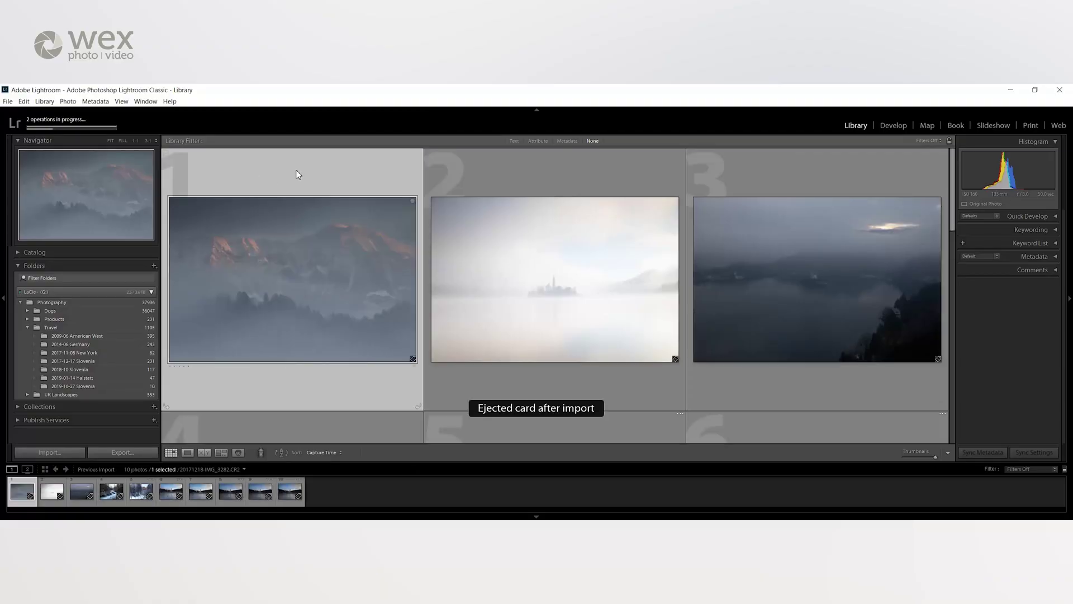
- Try red, yellow and blue labels and a one-star rating on the first photo, then clear them
key(6)
key(7)
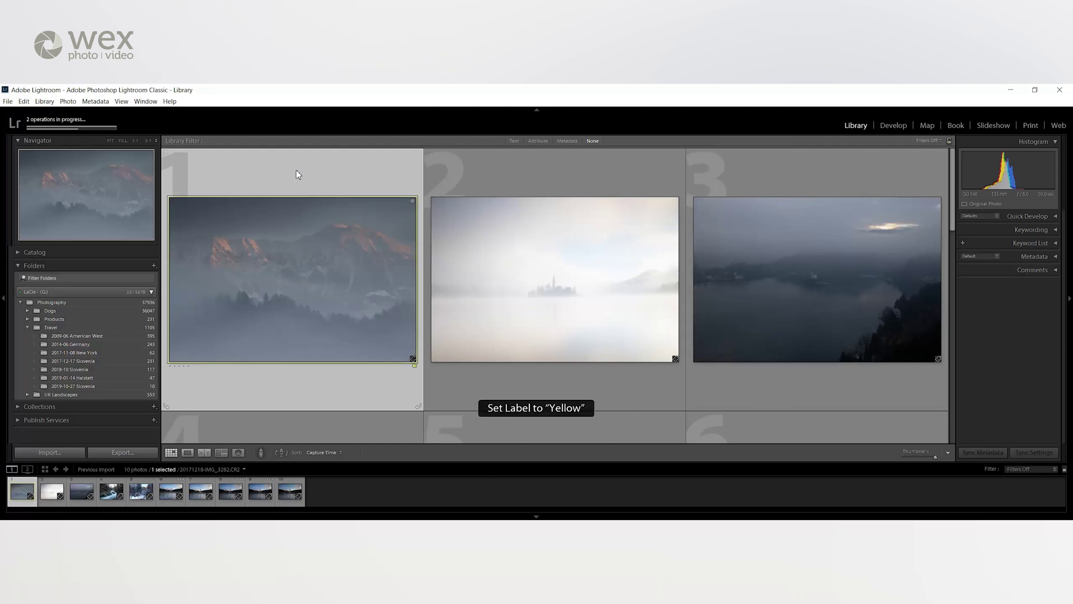
key(9)
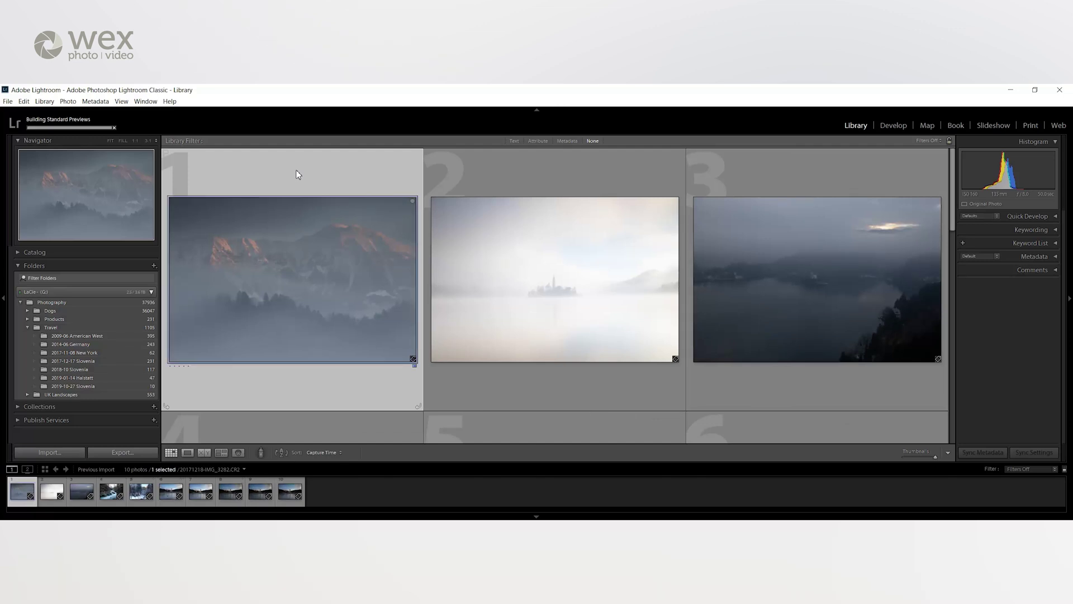
key(9)
key(1)
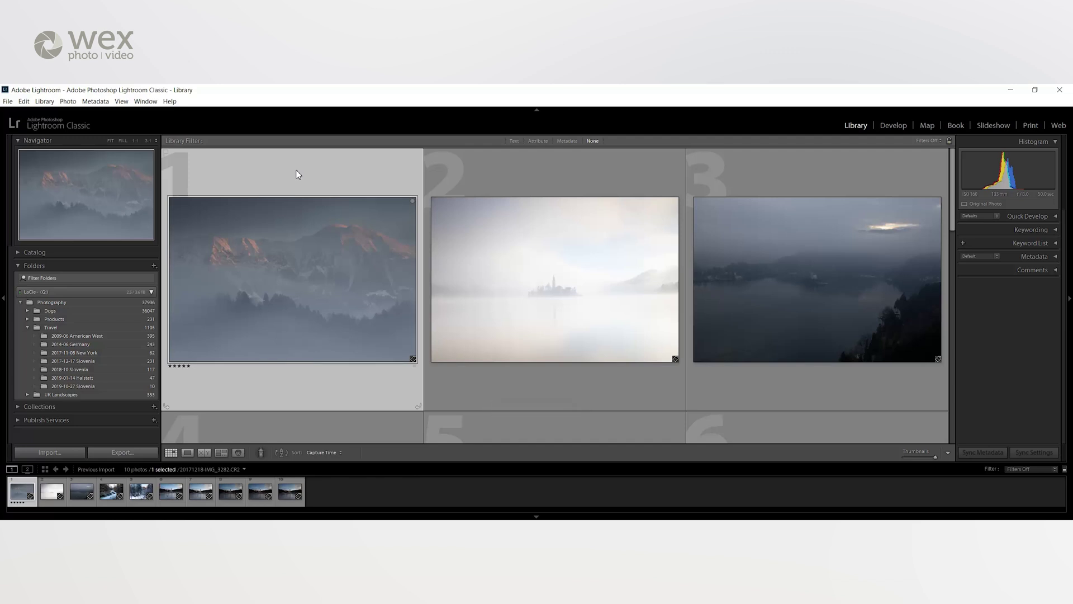
key(0)
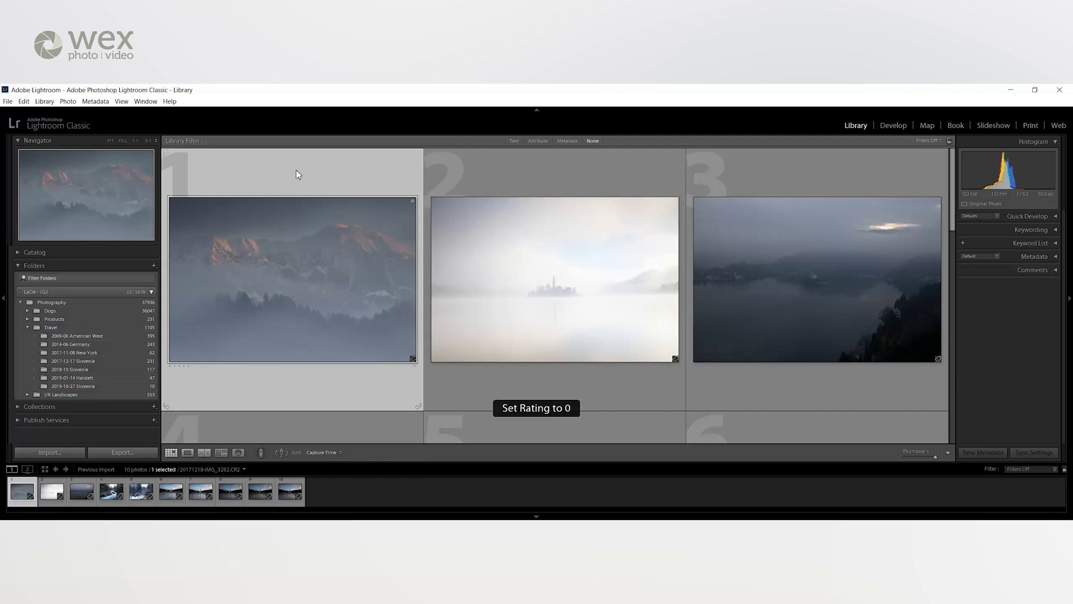
- In Loupe view, rate the first photo, the misty island photo and two church photos 5 stars
key(e)
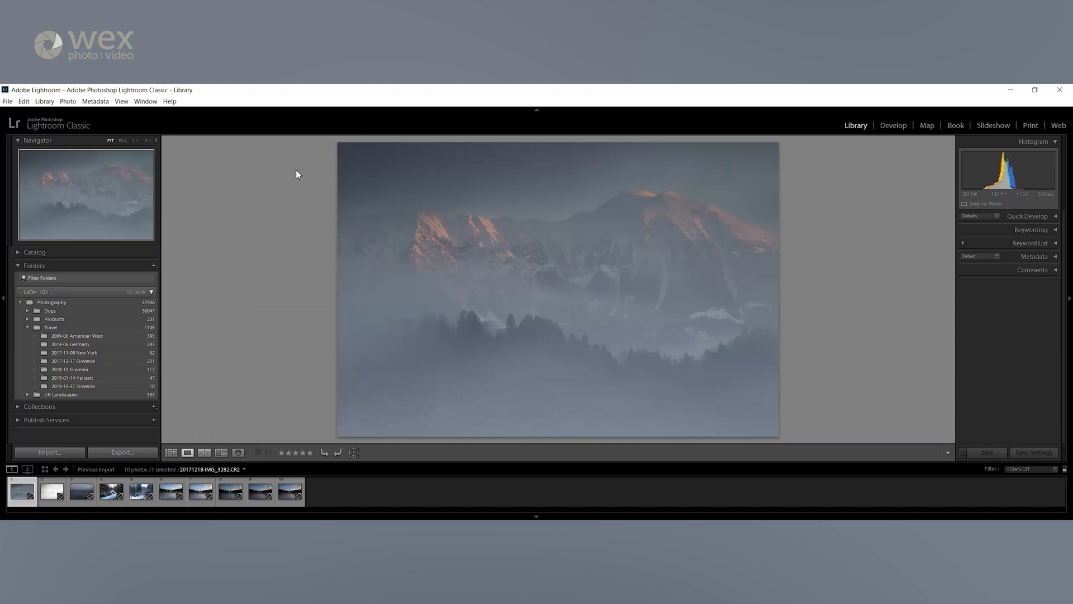
key(5)
key(Right)
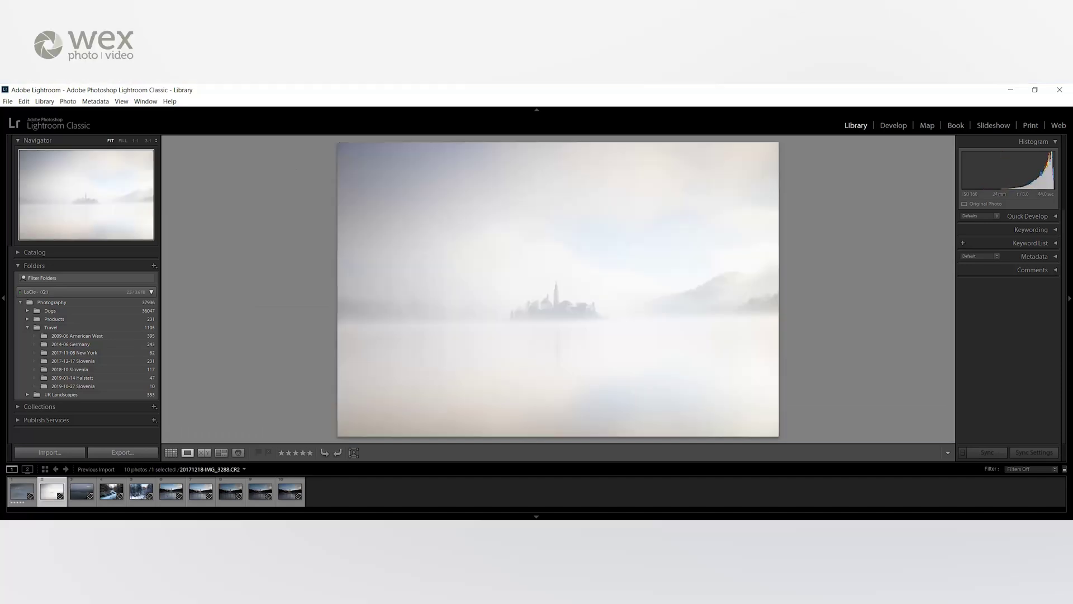
key(5)
key(Right)
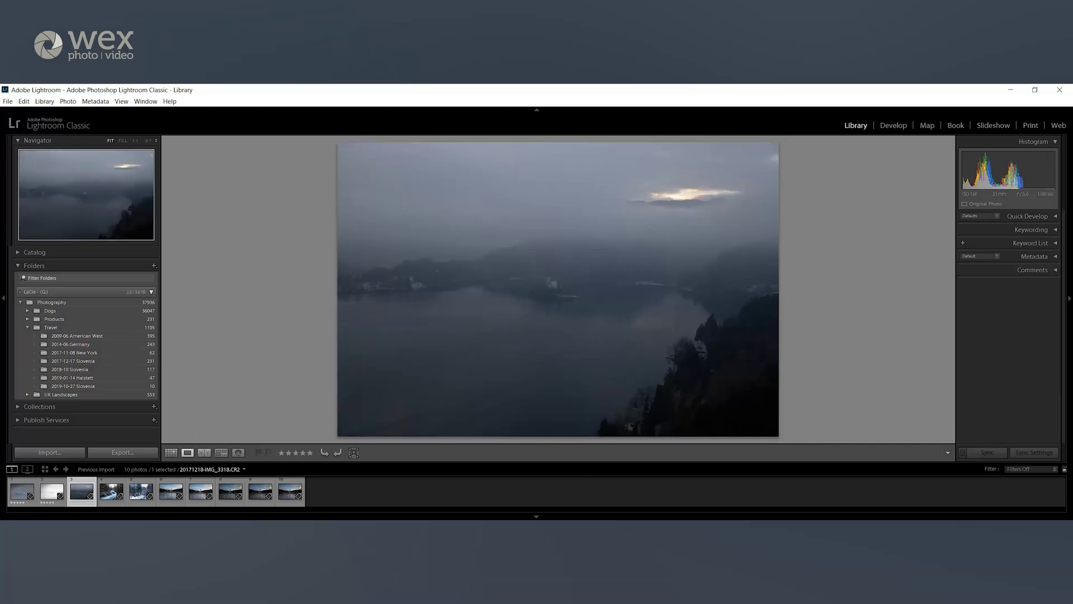
key(Right)
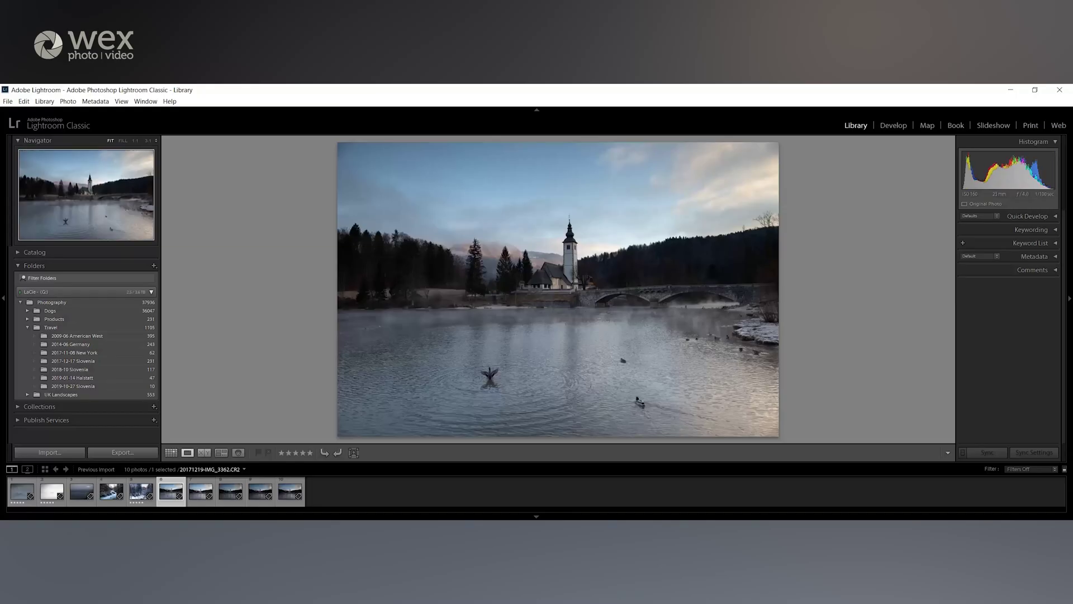
key(5)
key(5)
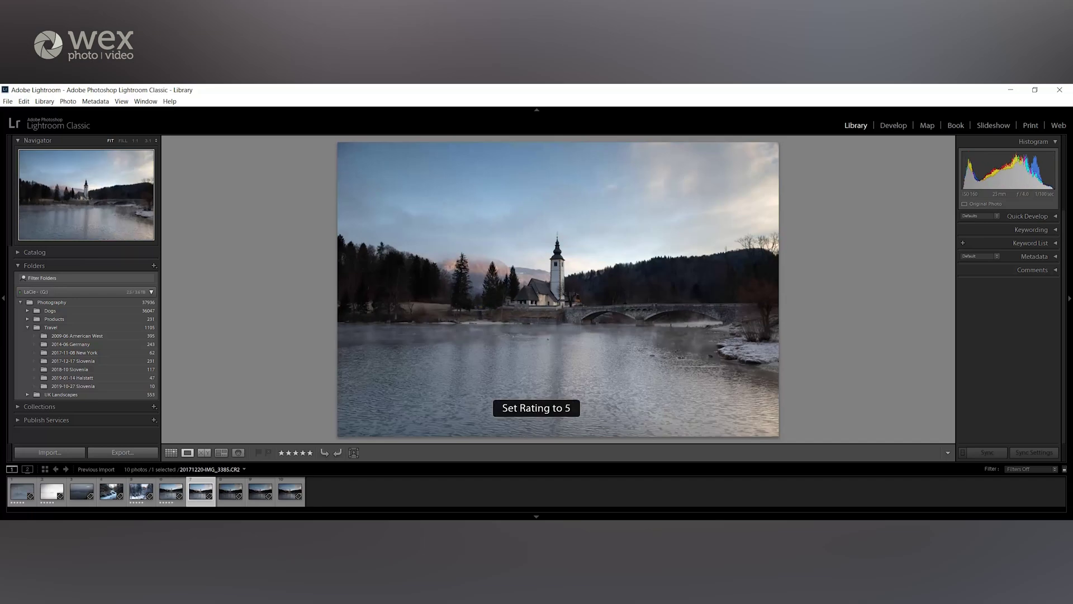
key(5)
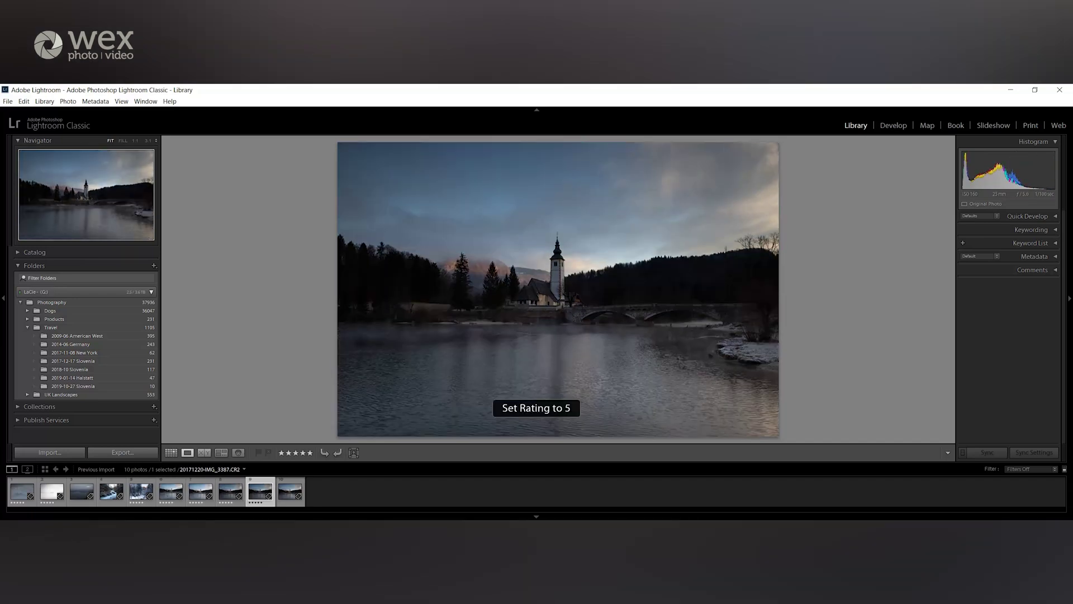
- Compare four church lake shots in Survey view without the filmstrip, dropping the top-left one
shift+click(176, 482)
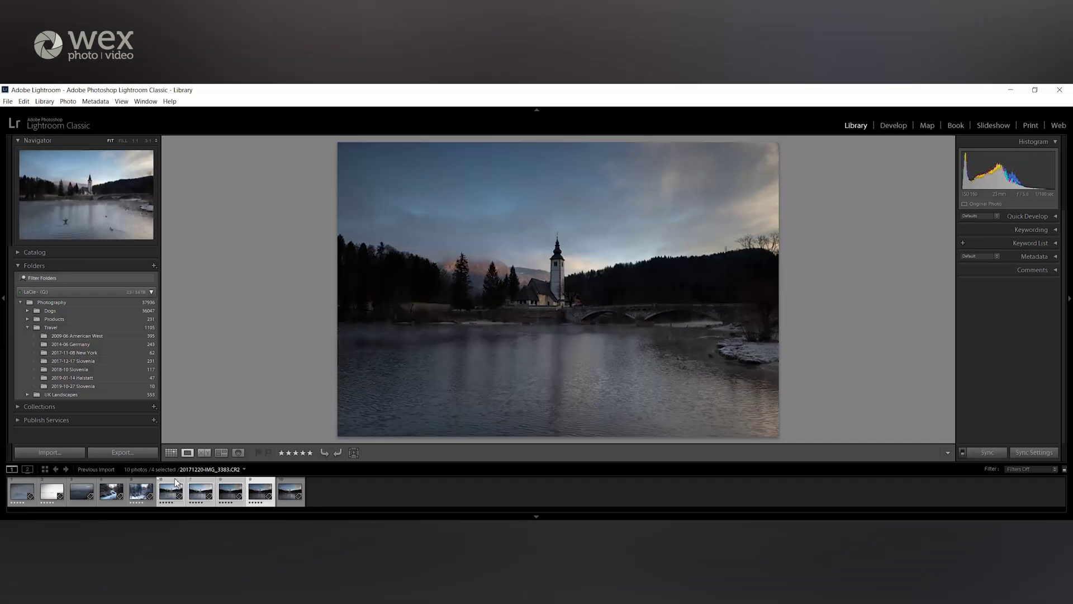
key(n)
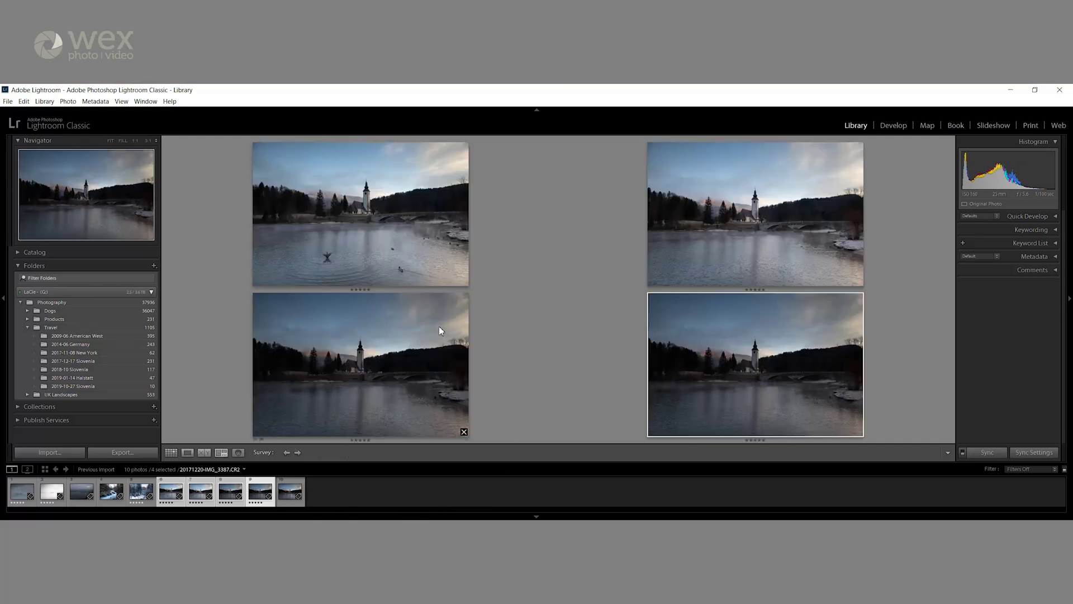
click(536, 517)
click(484, 308)
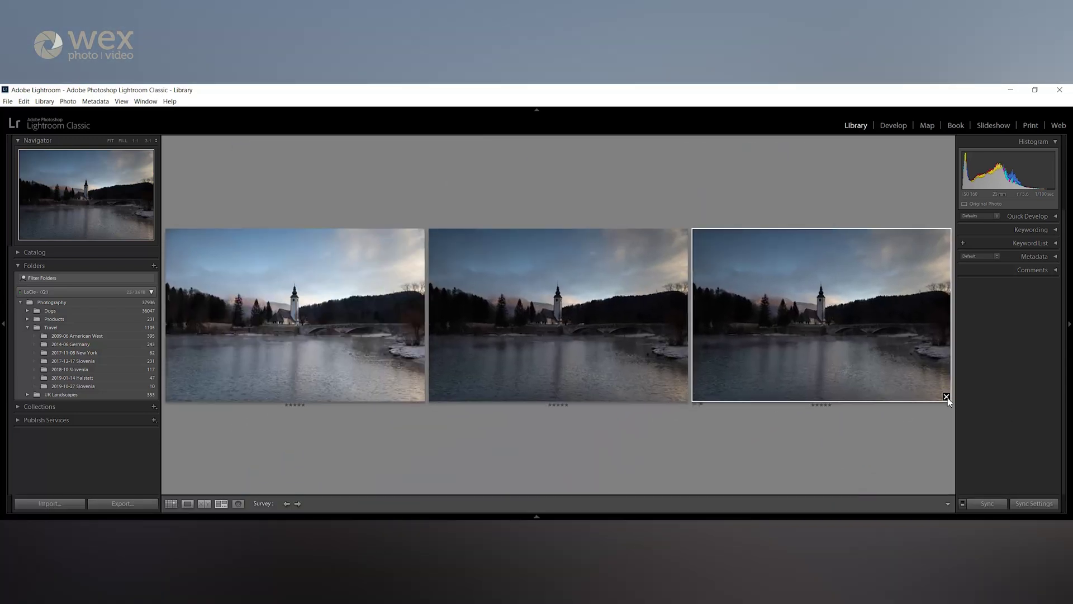
- Drop the right Survey photo, then filter the Library grid to 5-star photos
click(946, 397)
key(g)
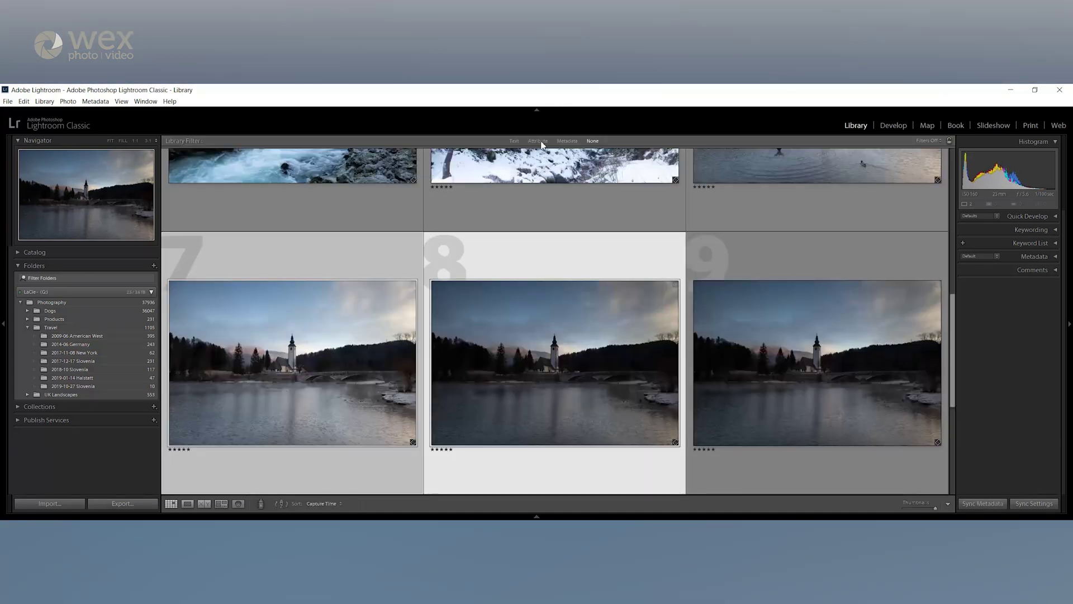
click(540, 142)
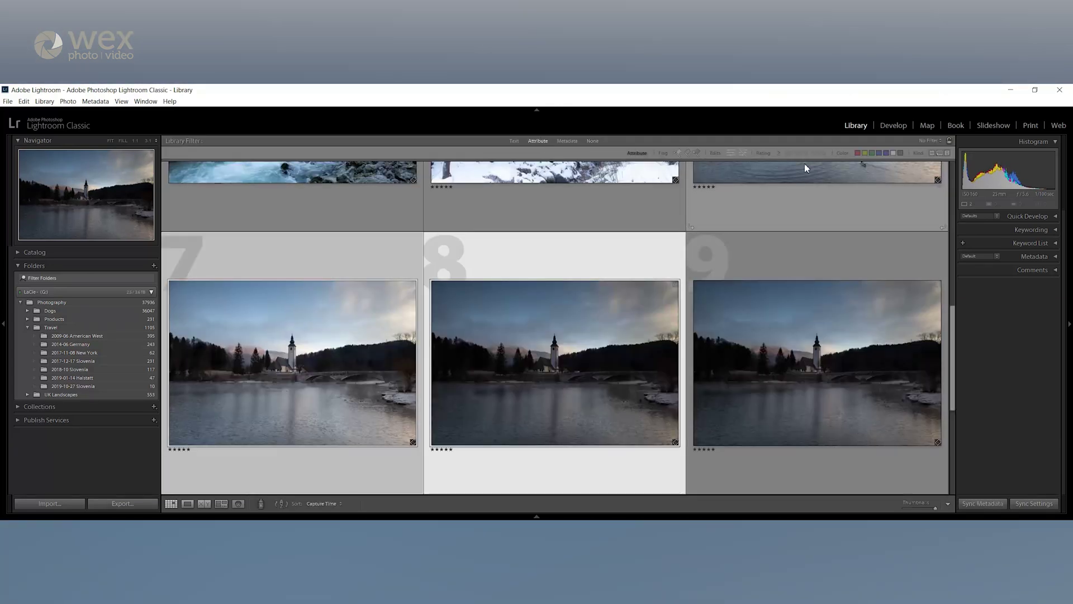
click(823, 153)
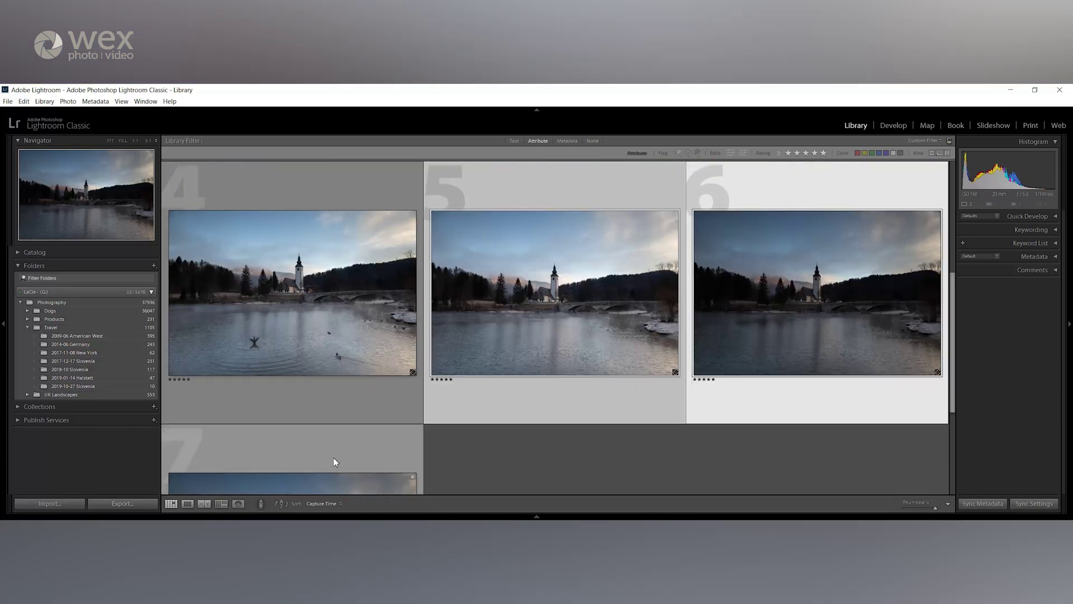
- Select photo 5 in the filtered grid
scroll(323, 438, down, 3)
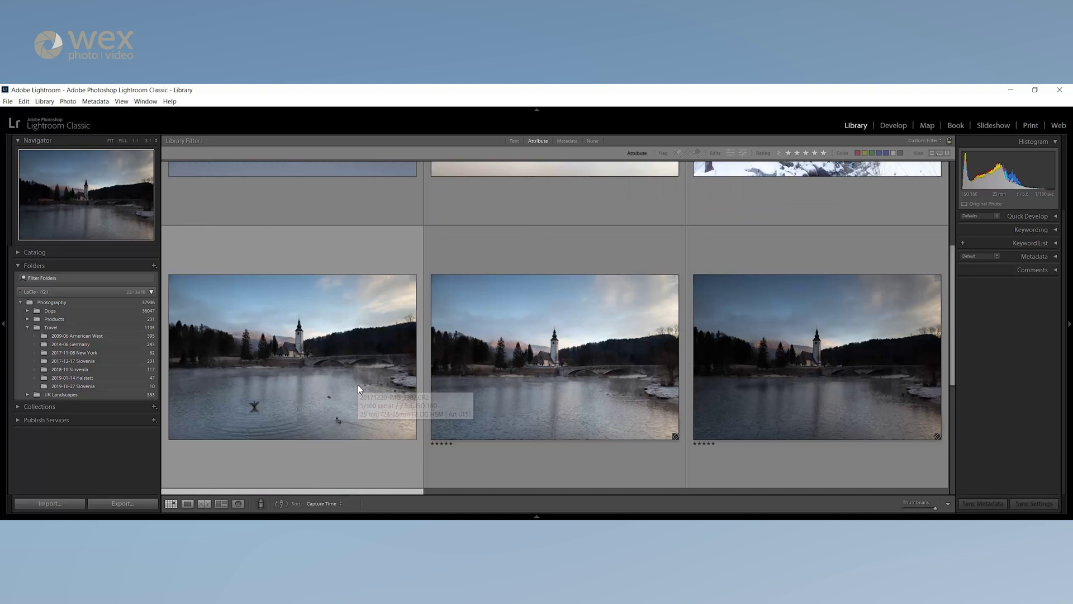
click(353, 294)
click(499, 265)
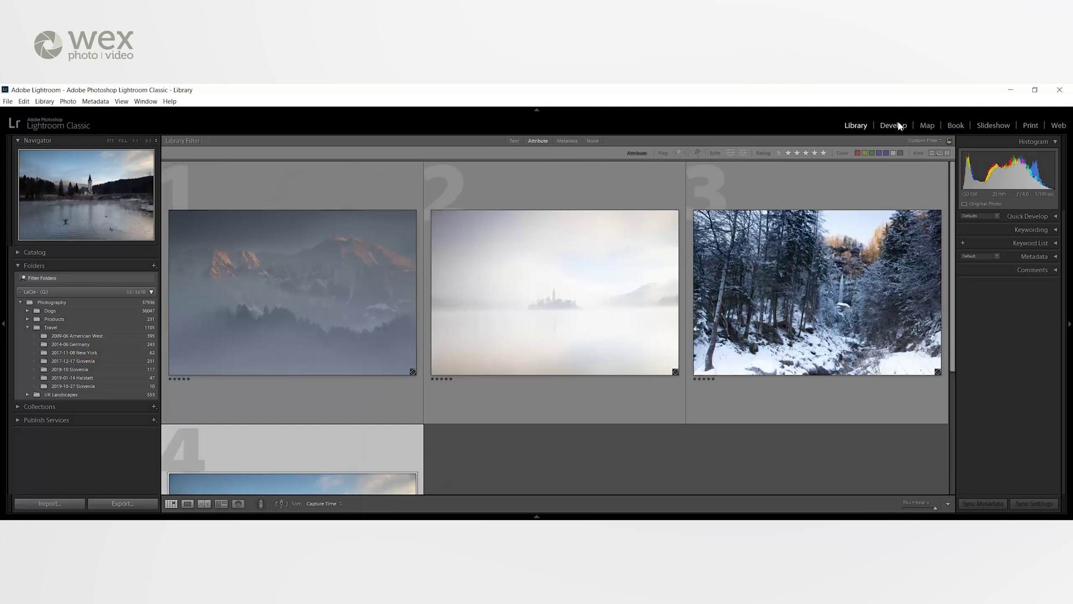
- In Develop, set Highlights -26, Shadows +5, Blacks -31, Clarity +24 and Vibrance +17
click(900, 126)
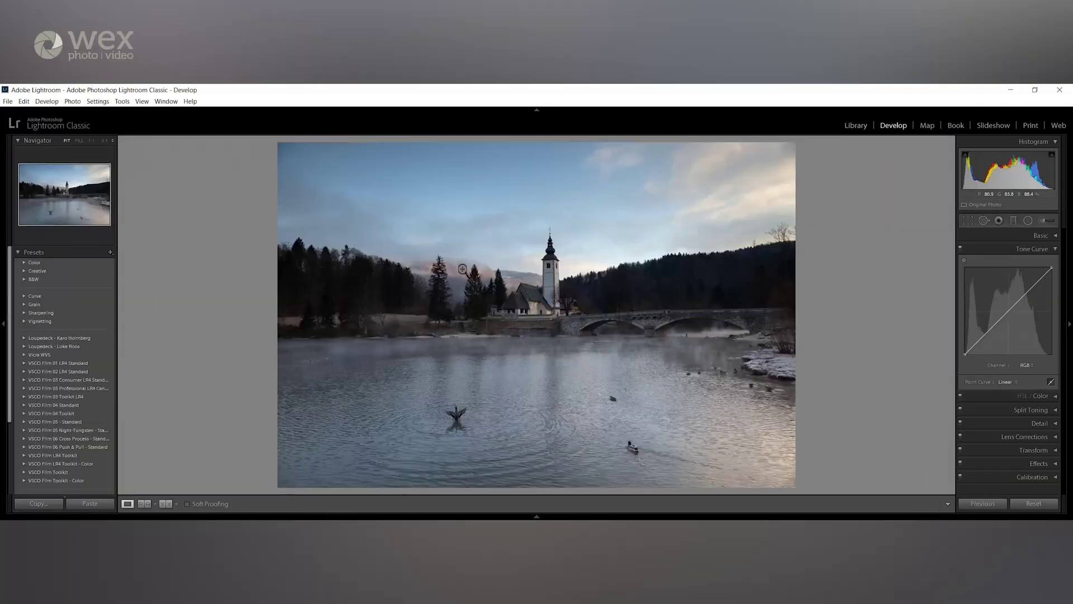
key(ctrl+1)
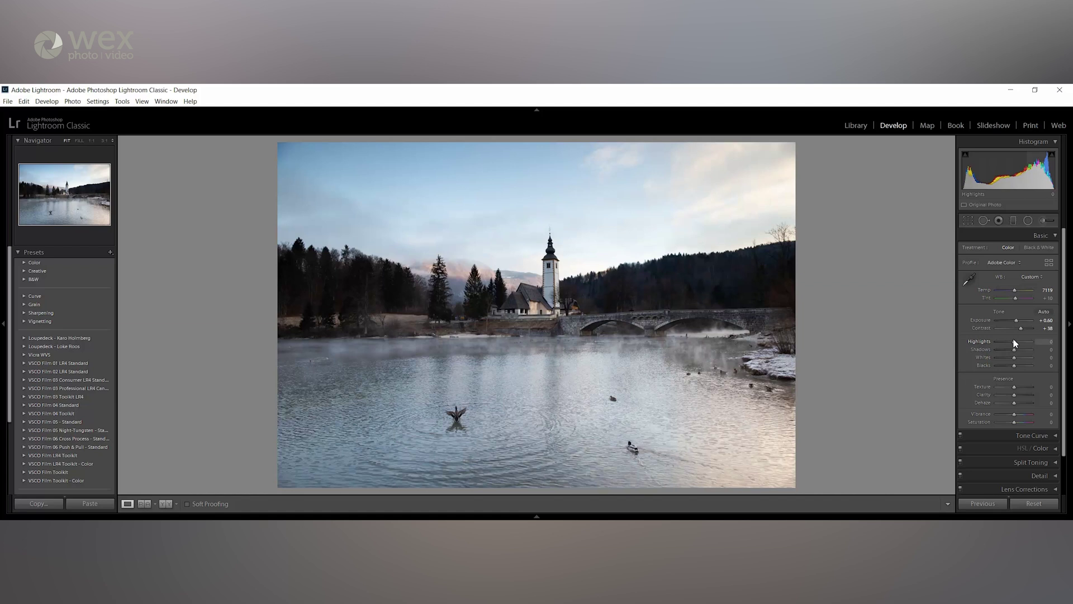
drag(1016, 342, 1014, 349)
drag(1013, 365, 1018, 416)
- Rotate the crop to level the horizon and apply the straightening
key(r)
drag(822, 280, 821, 296)
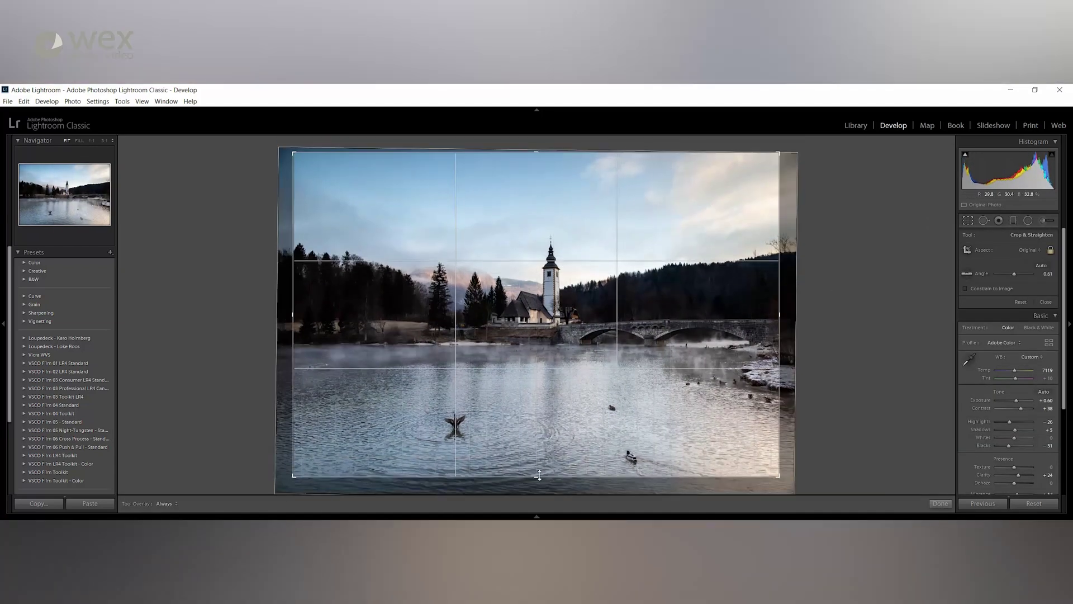
key(Return)
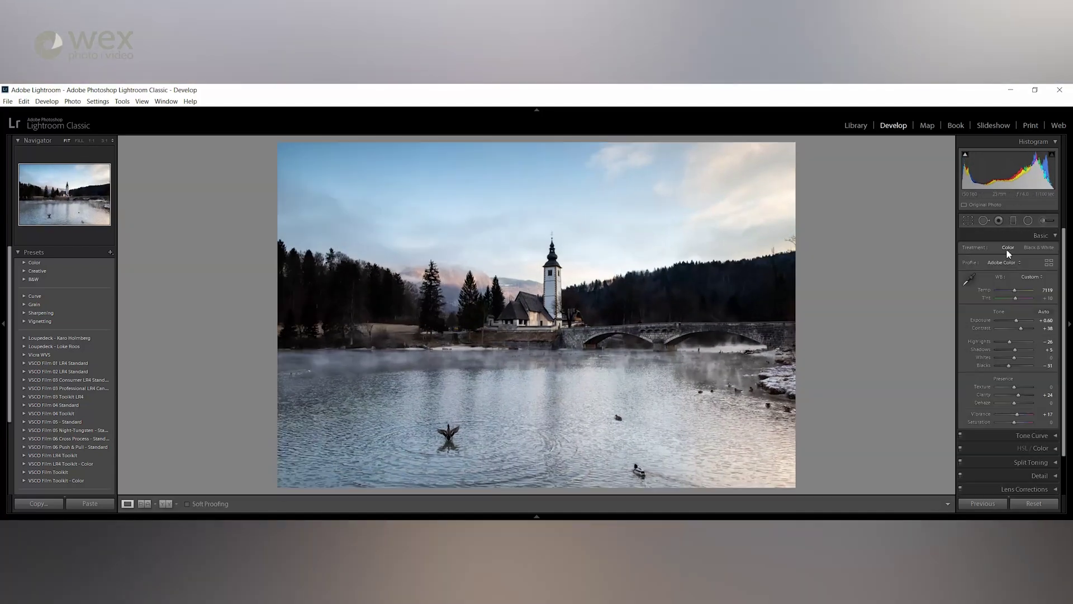
- Add shadow and highlight Tone Curve points forming an S-curve, upper point at 71.4 / 68.6%
click(1040, 236)
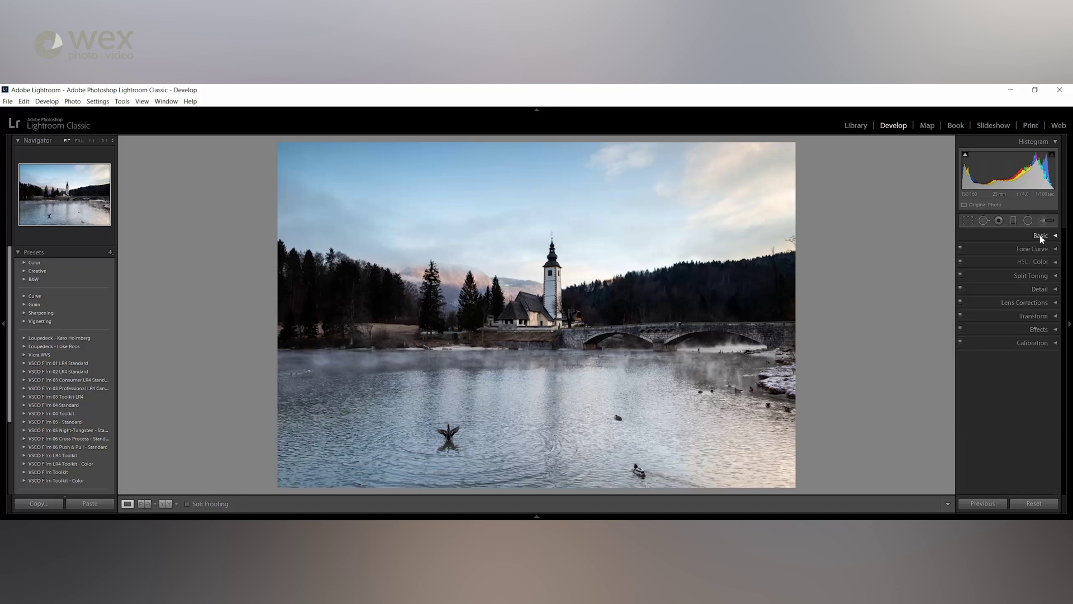
click(1029, 249)
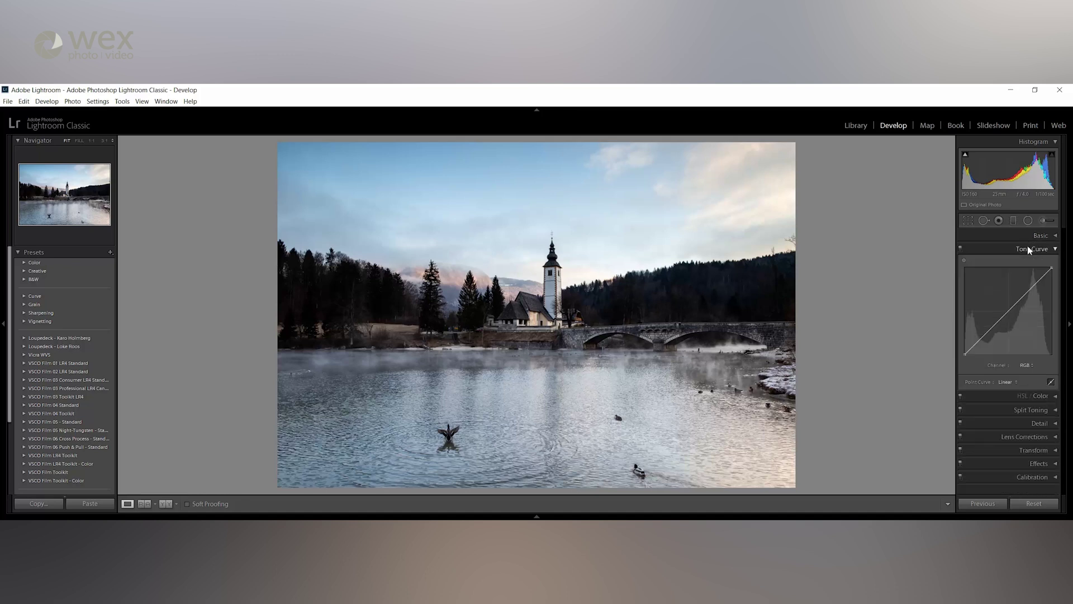
click(987, 333)
drag(1033, 297, 1027, 292)
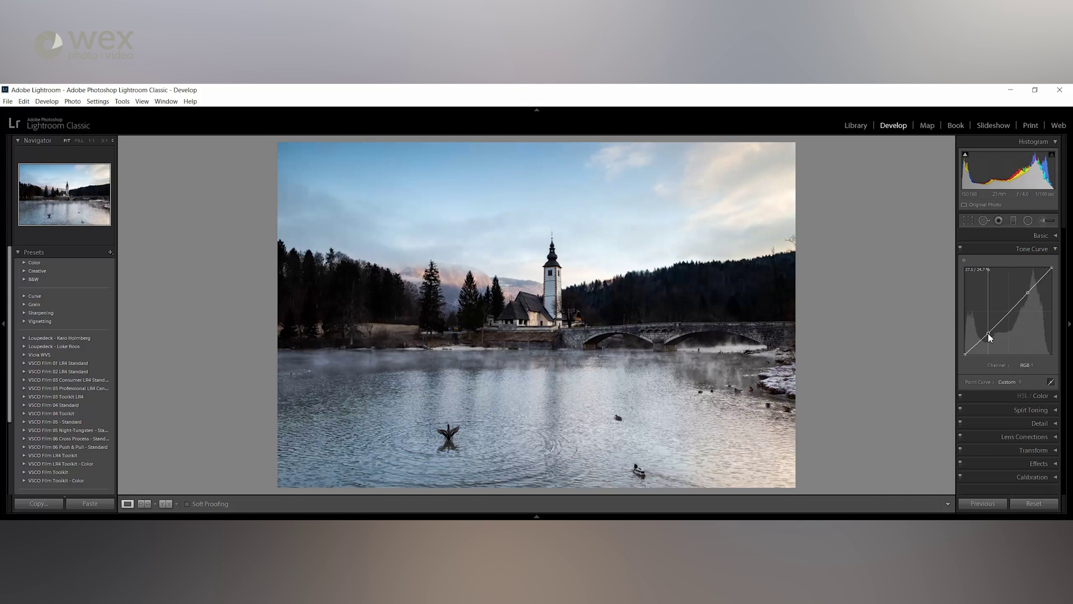
drag(1028, 293, 1033, 306)
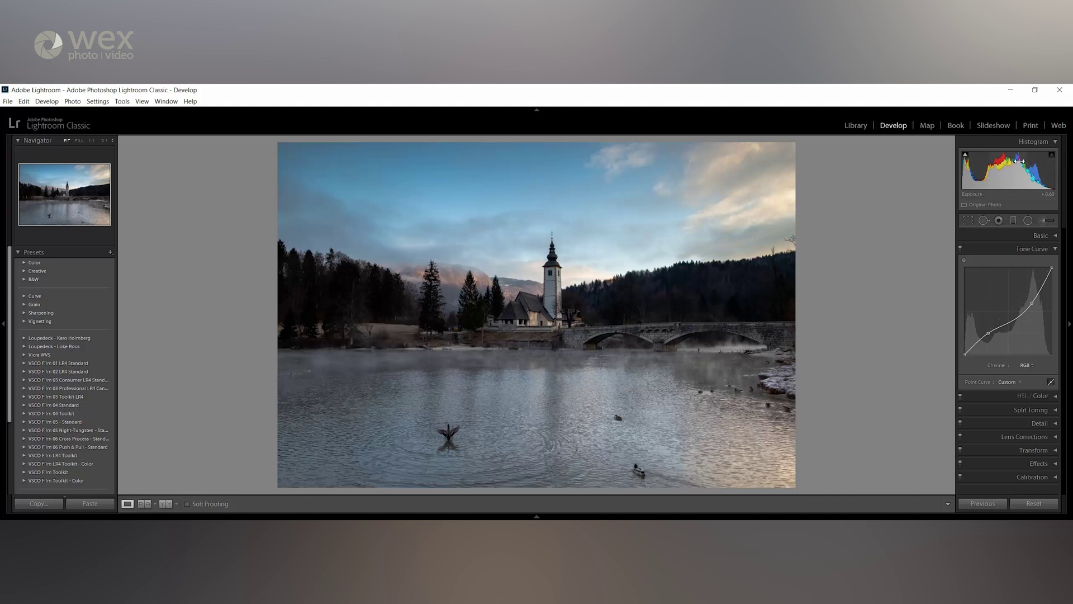
click(1055, 249)
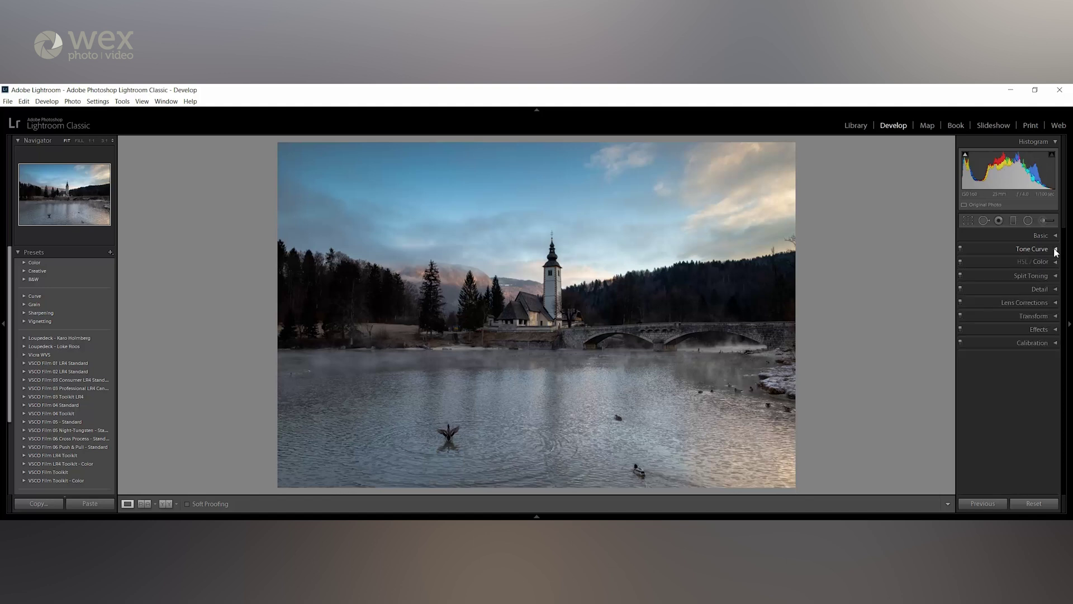
- Raise Clarity in the Basic panel from +24 to +90
click(1056, 289)
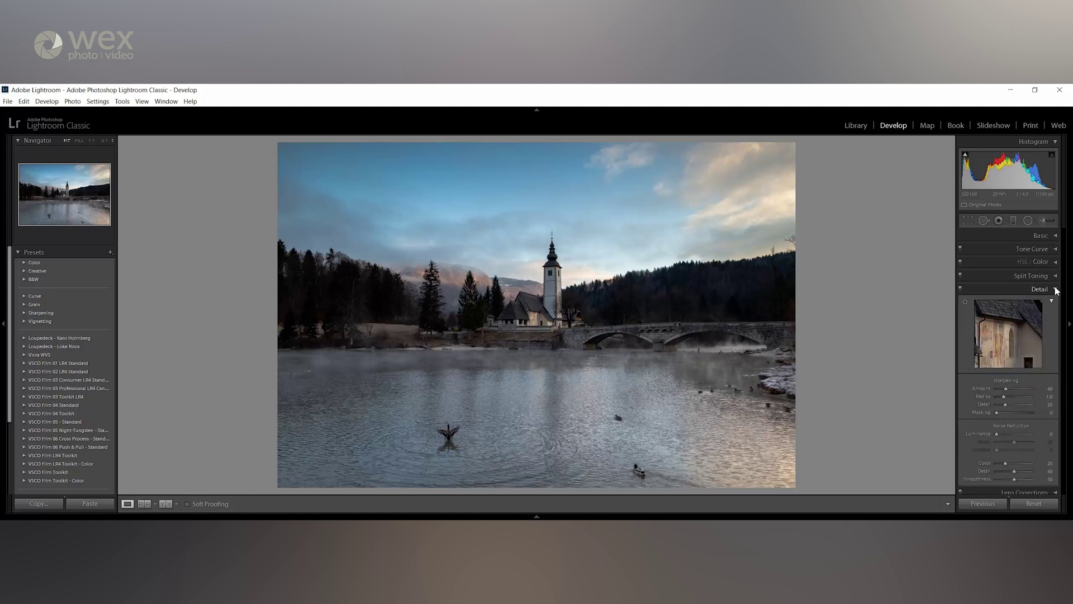
click(1055, 235)
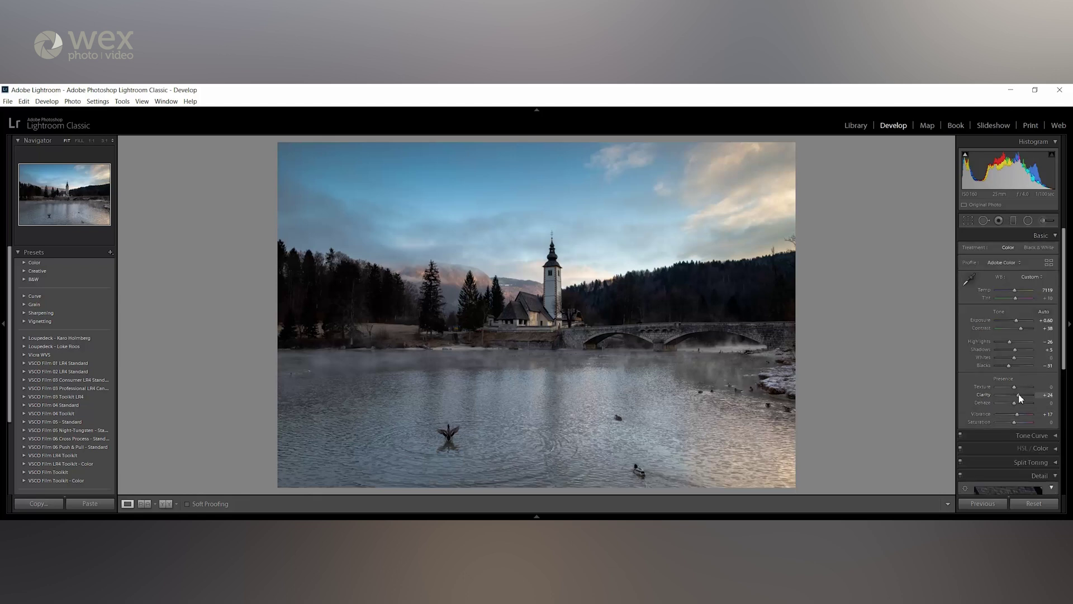
mouse_move(1018, 394)
mouse_down()
mouse_move(1032, 400)
mouse_move(1018, 395)
mouse_up()
click(1043, 236)
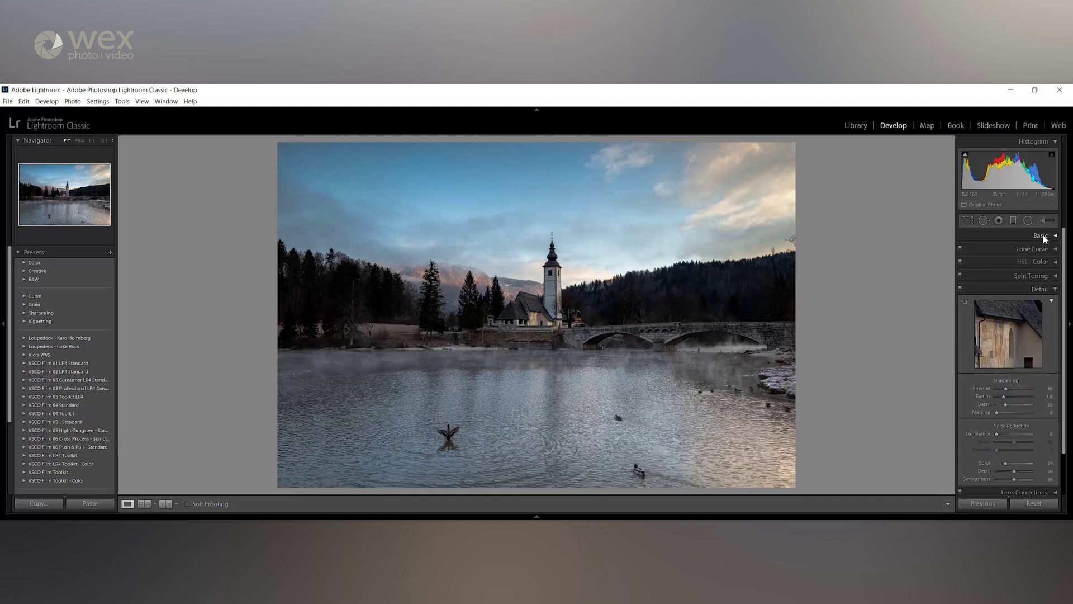
- Preview the belfry window in Detail, then increase Sharpening and adjust Noise Reduction
click(965, 301)
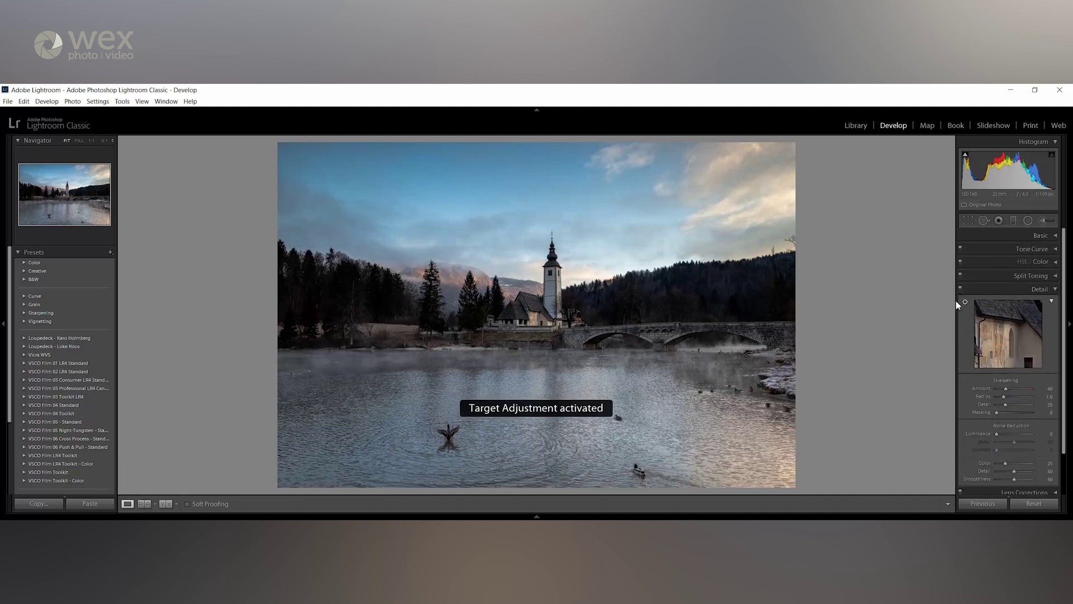
click(553, 276)
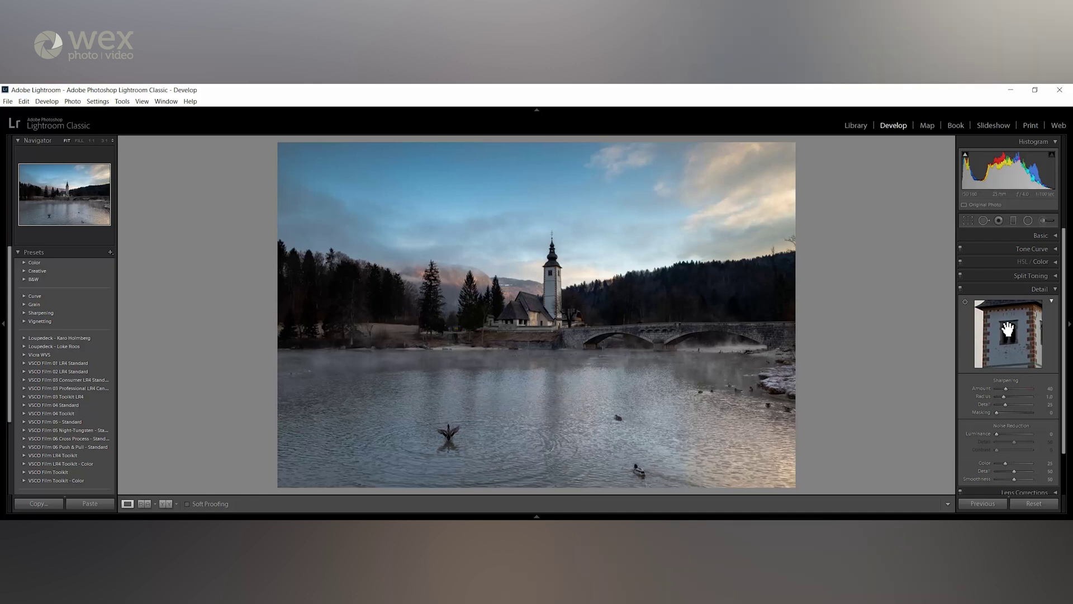
drag(1007, 330, 1002, 331)
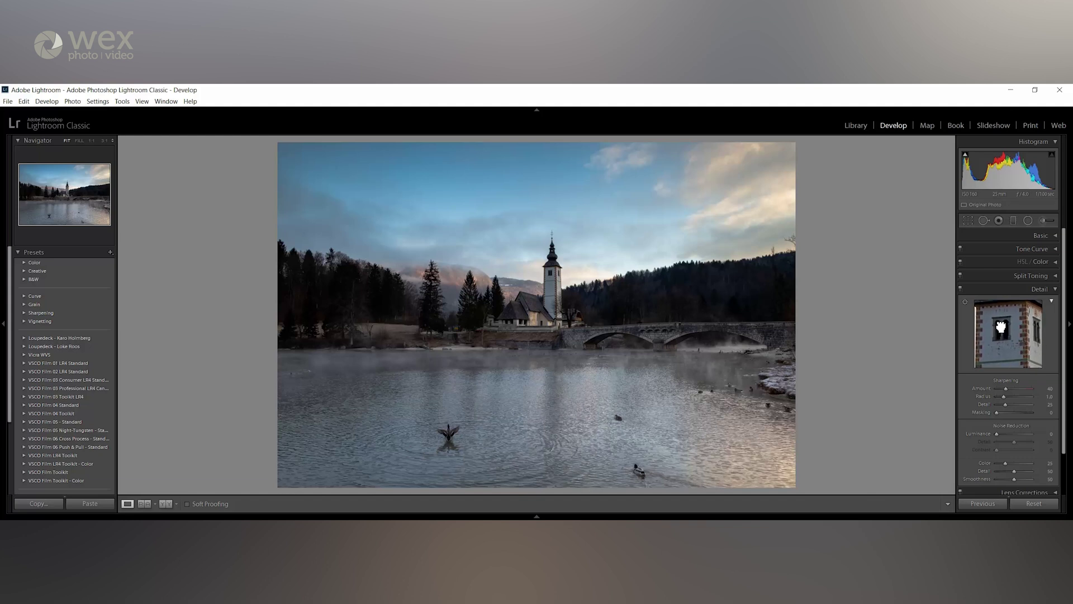
drag(1005, 388, 1022, 387)
scroll(972, 450, down, 1)
drag(1004, 449, 1009, 453)
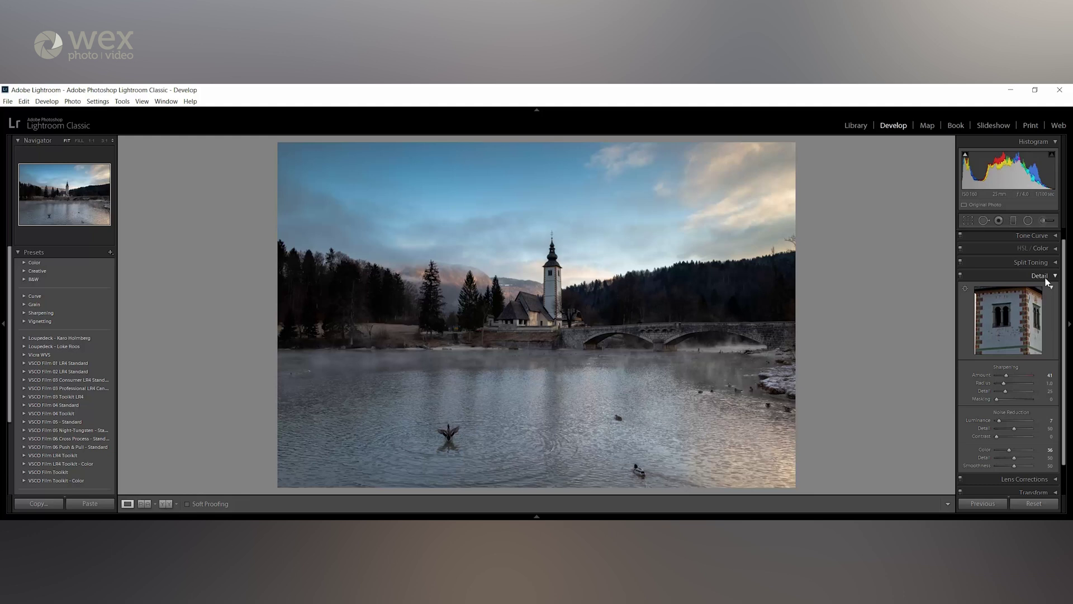
- Inspect the lake at 1:1, return to the fit view and collapse Detail
click(551, 382)
drag(596, 379, 488, 321)
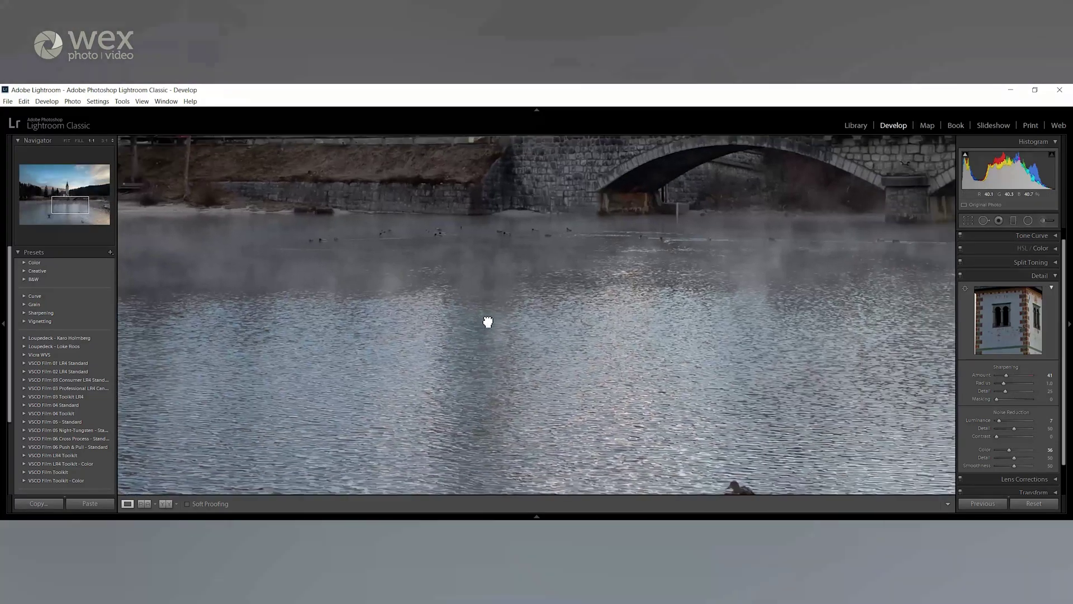
click(498, 316)
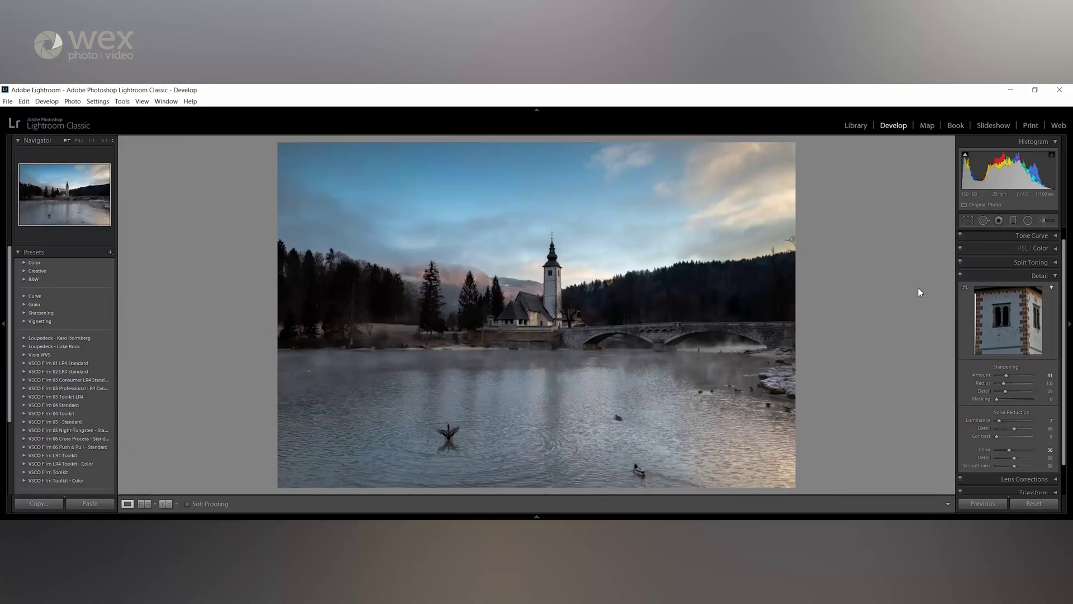
click(1034, 277)
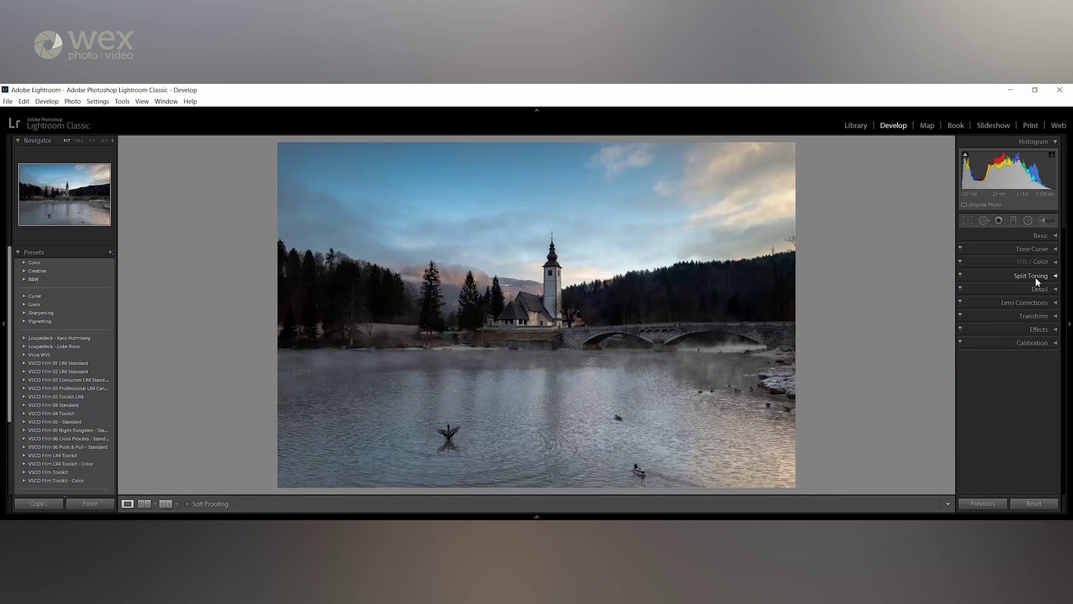
- Enable Lens Profile Corrections with the Sigma 24-35mm profile, toggling it to compare before leaving it on
click(1044, 304)
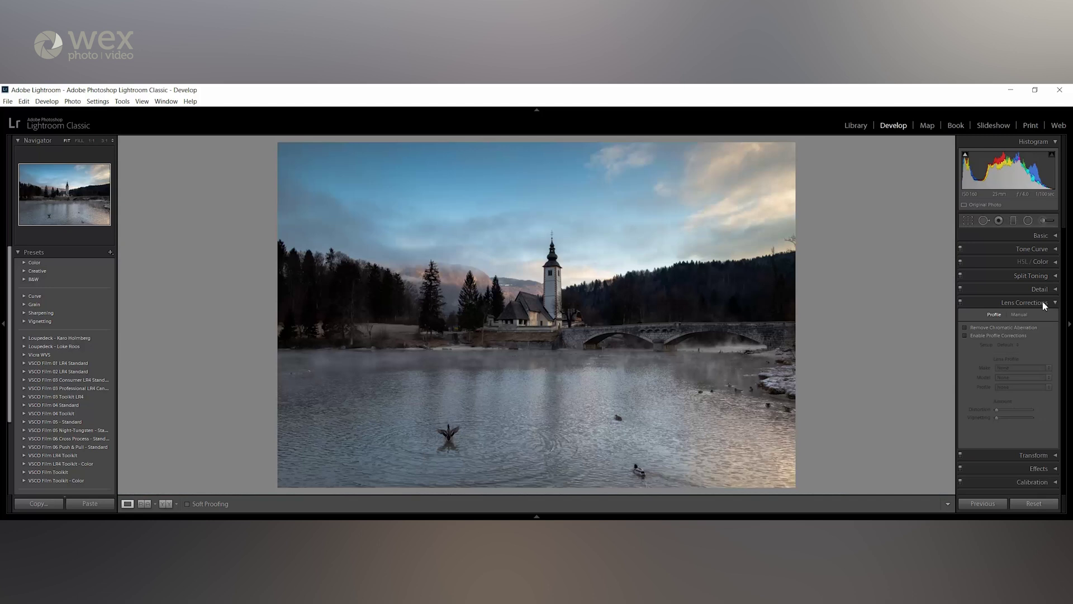
click(964, 335)
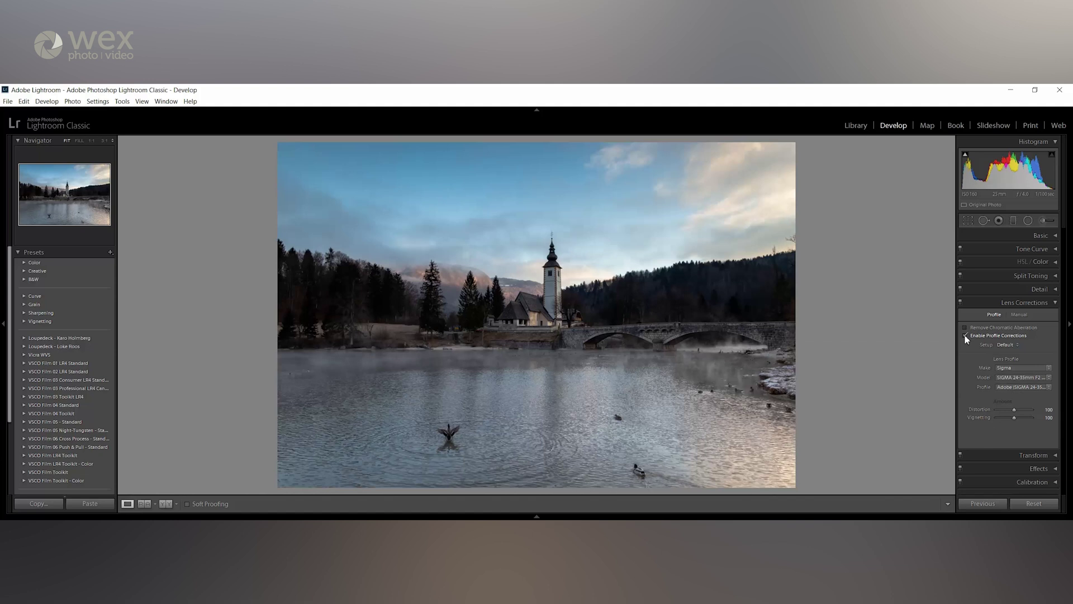
click(964, 336)
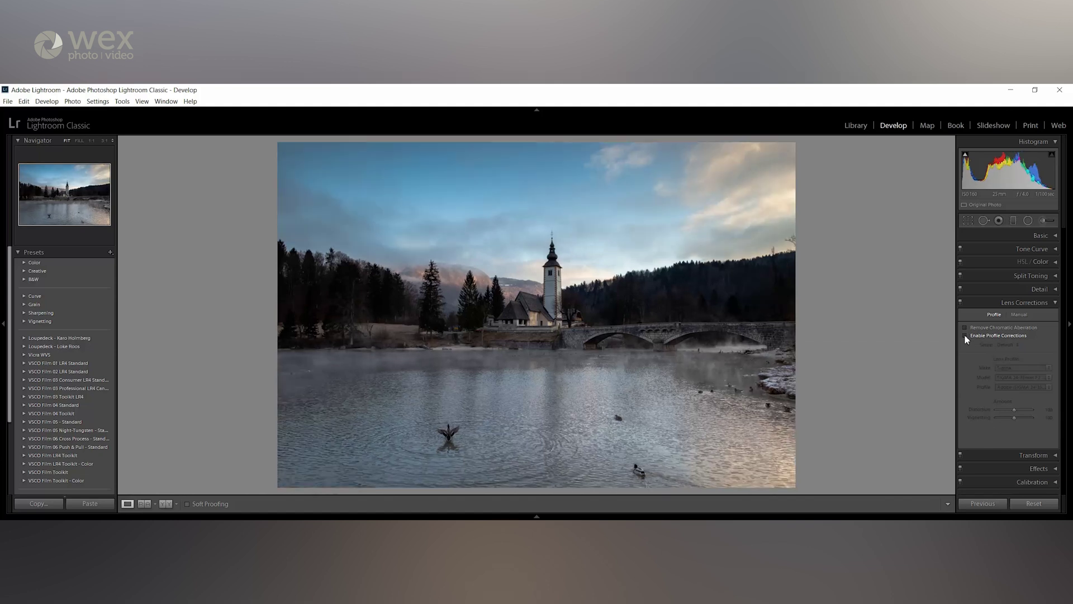
click(964, 335)
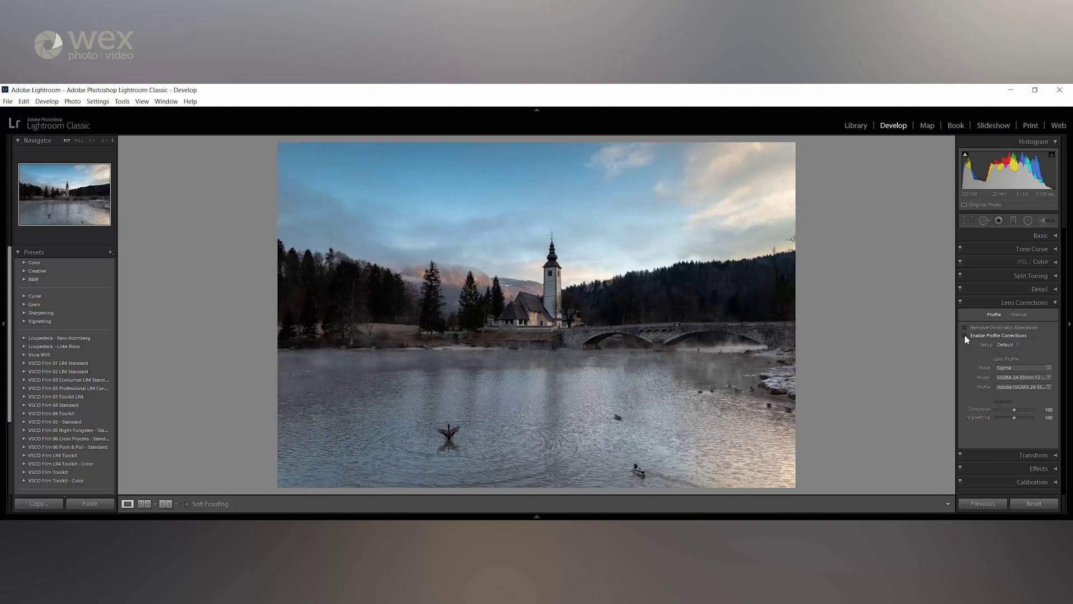
click(964, 335)
click(964, 335)
click(1041, 304)
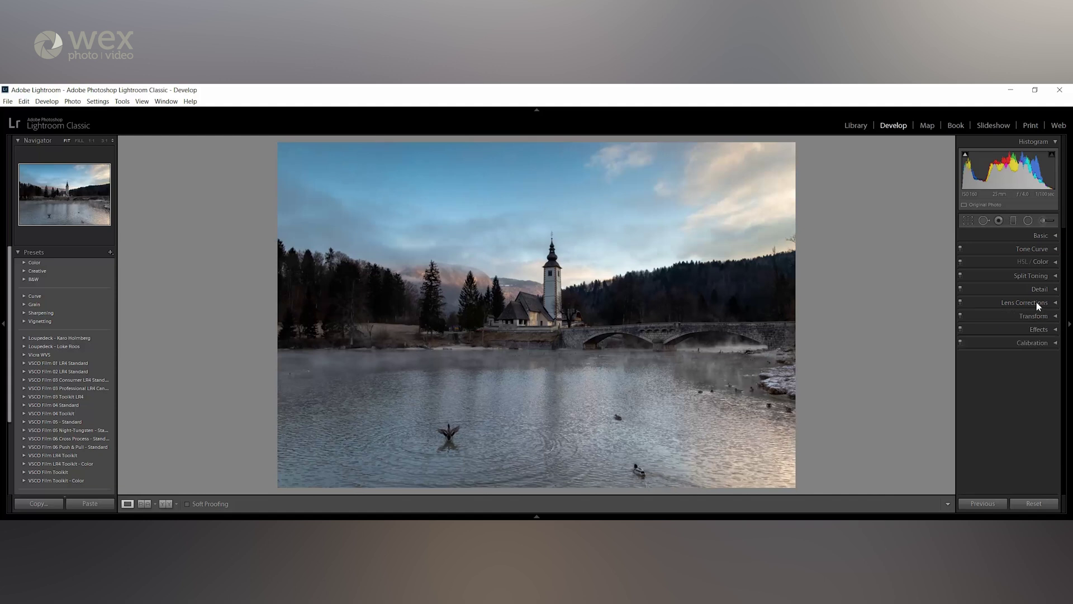
- Inspect the church at 1:1, then copy the photo's develop settings
click(503, 307)
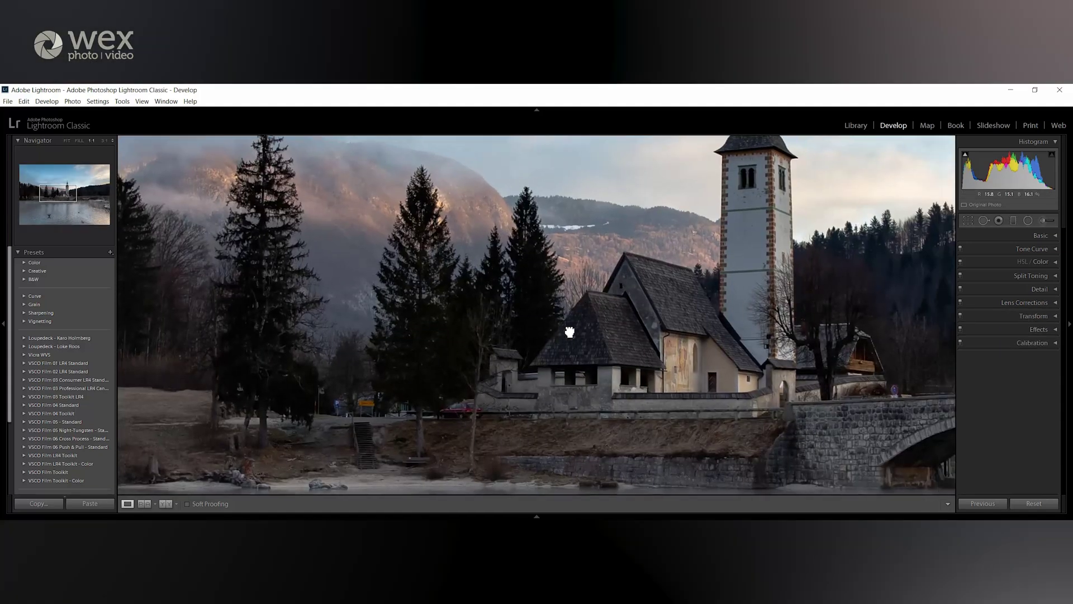
click(569, 332)
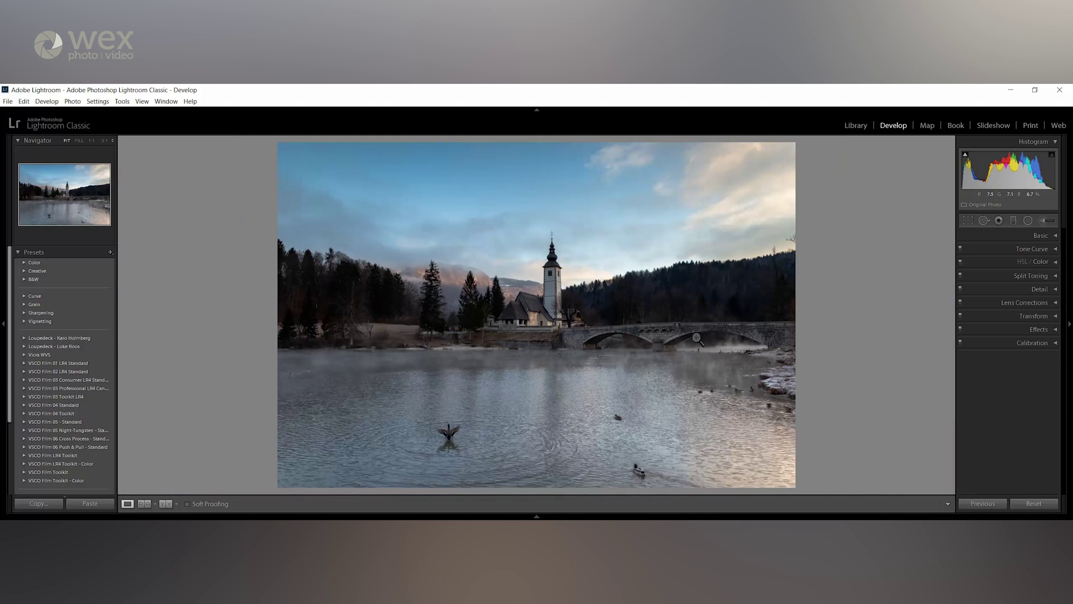
key(ctrl+shift+c)
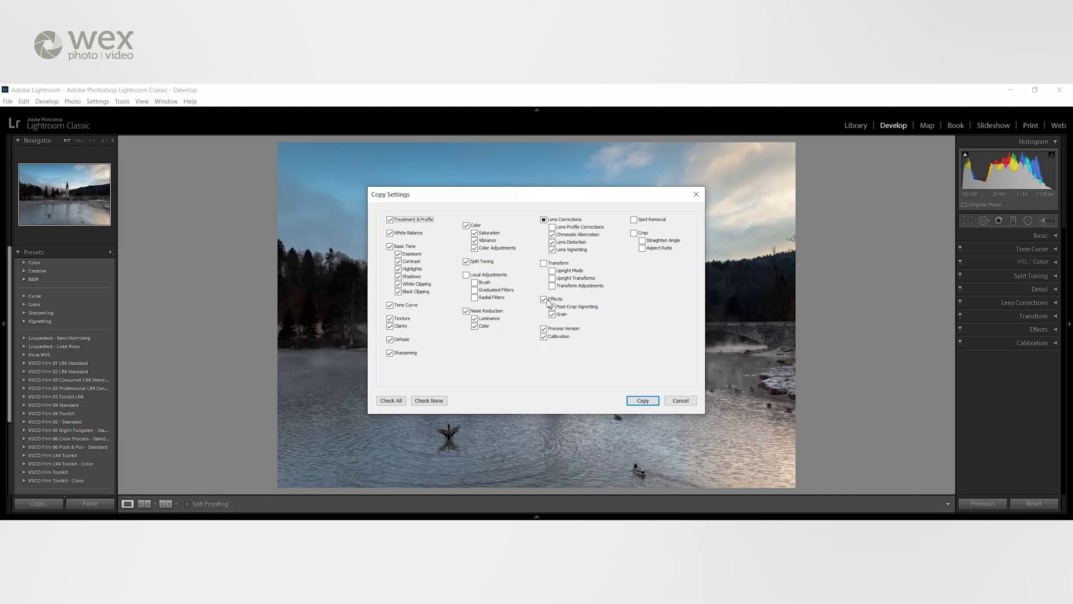
click(644, 399)
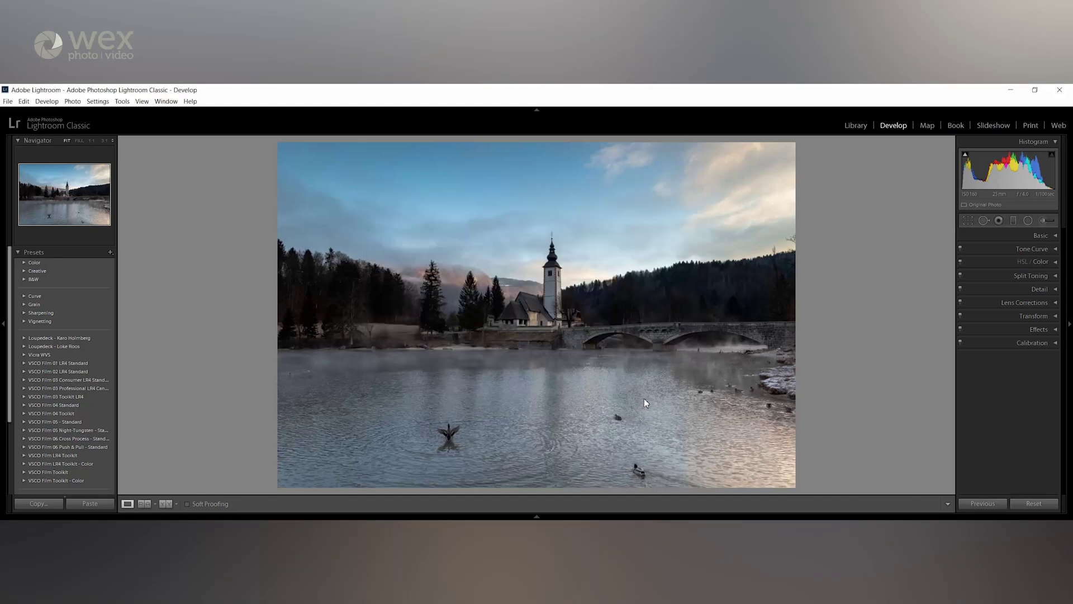
- Create a new develop preset named 'Slovenia' in User Presets
click(111, 254)
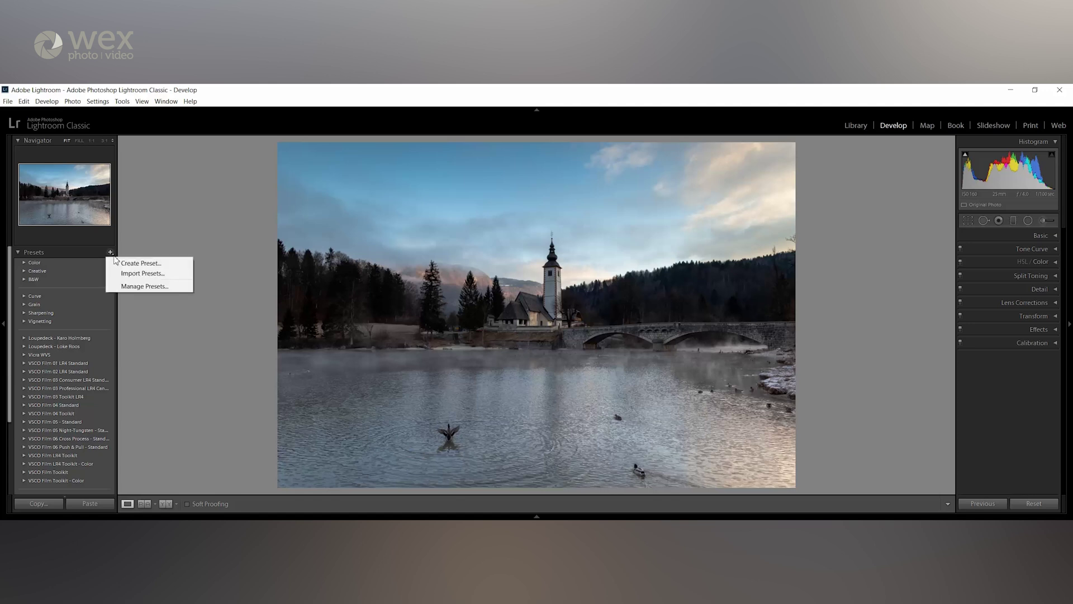
click(118, 263)
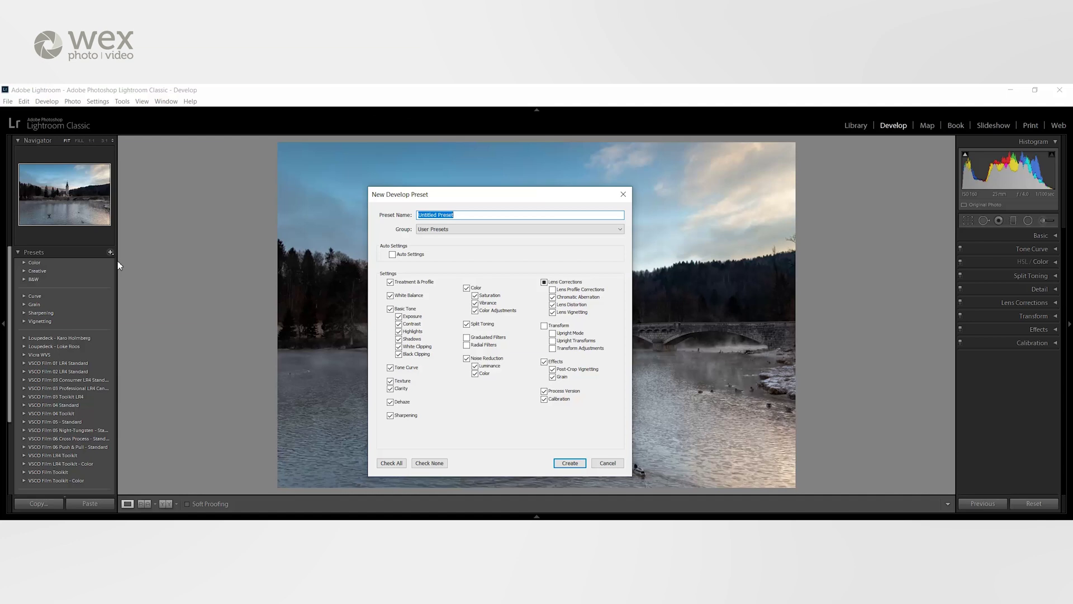
text(Slovenia)
click(566, 463)
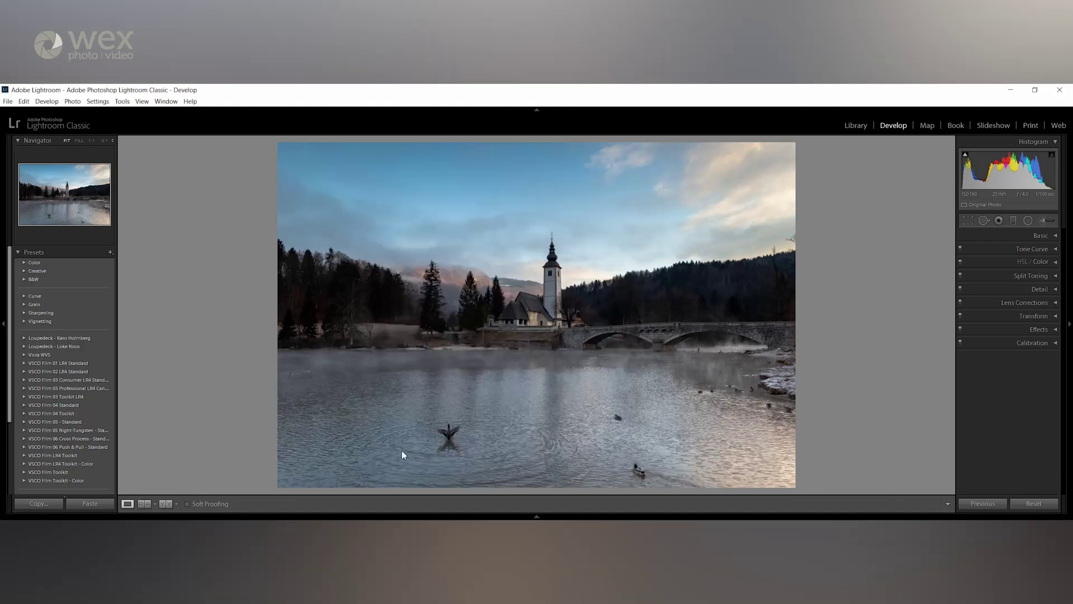
- Apply the Slovenia user preset to the misty mountain photo
click(537, 516)
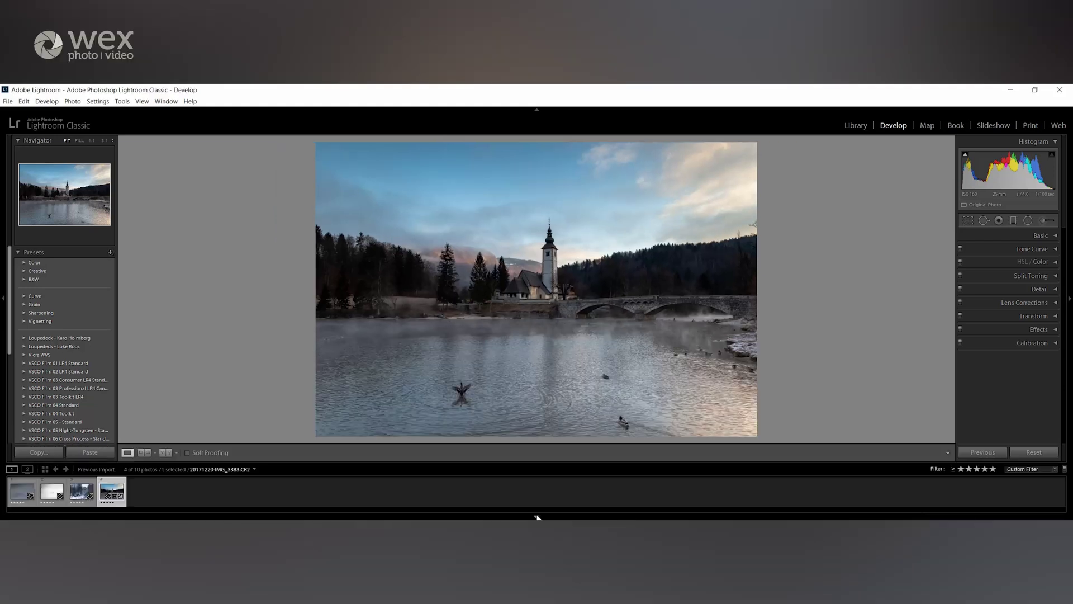
click(23, 483)
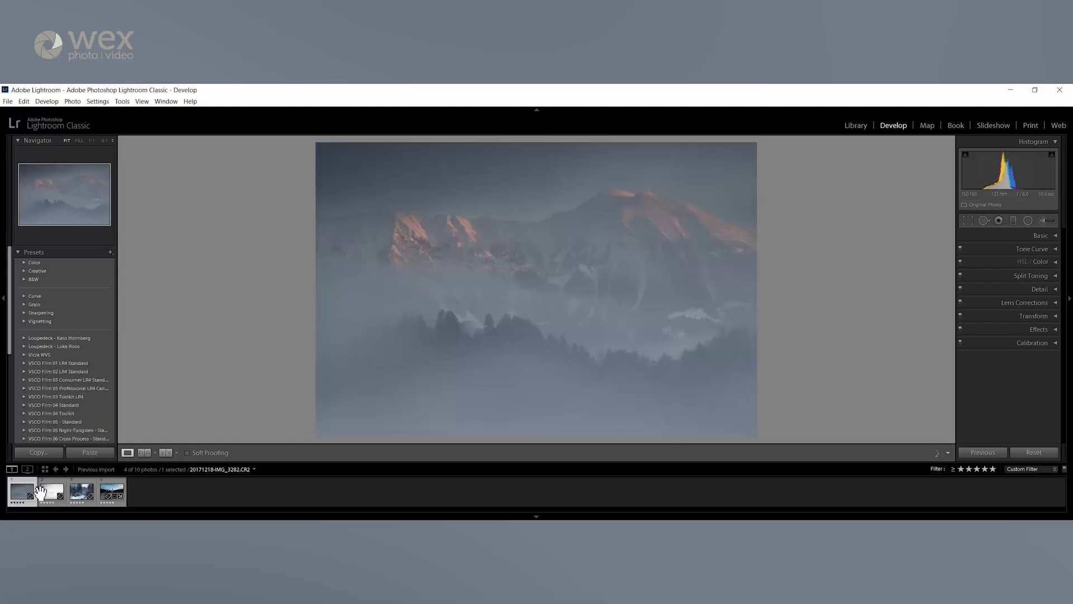
scroll(40, 418, down, 4)
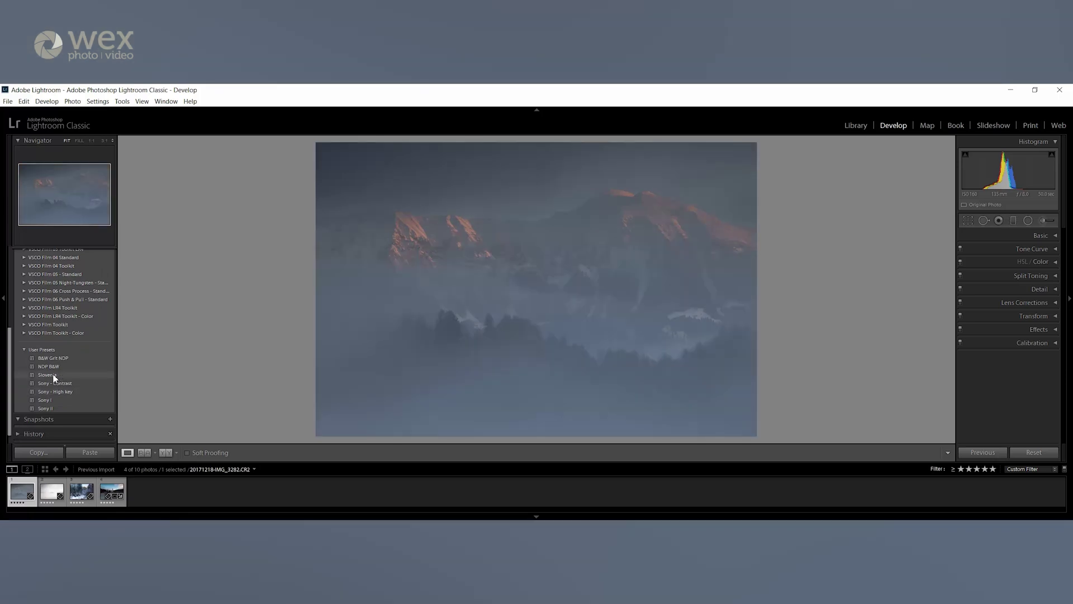
click(53, 374)
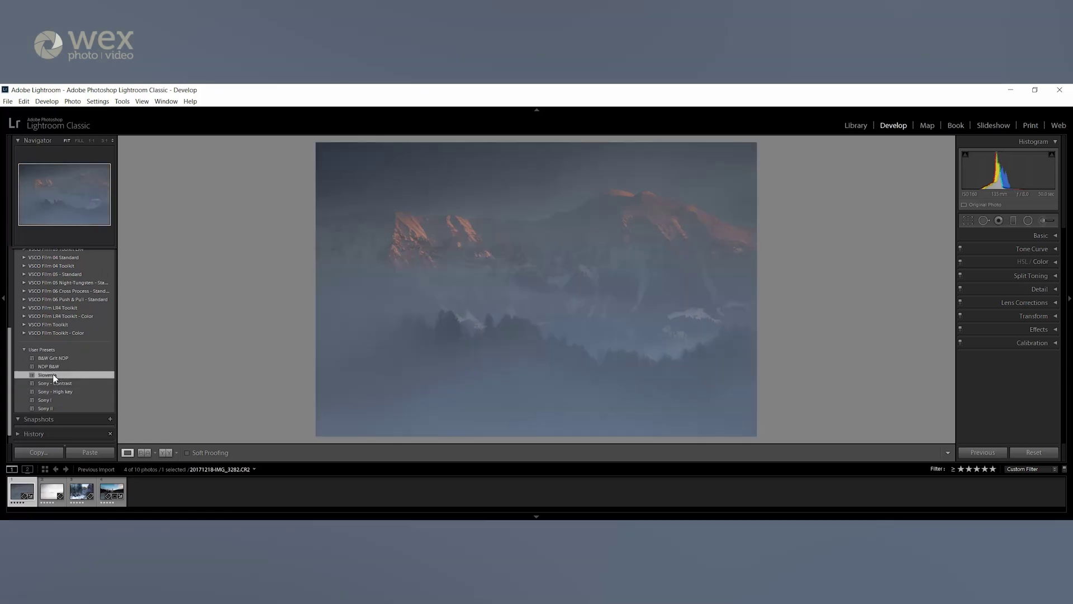
- Go through the foggy island church photo back to the lake church photo
click(52, 484)
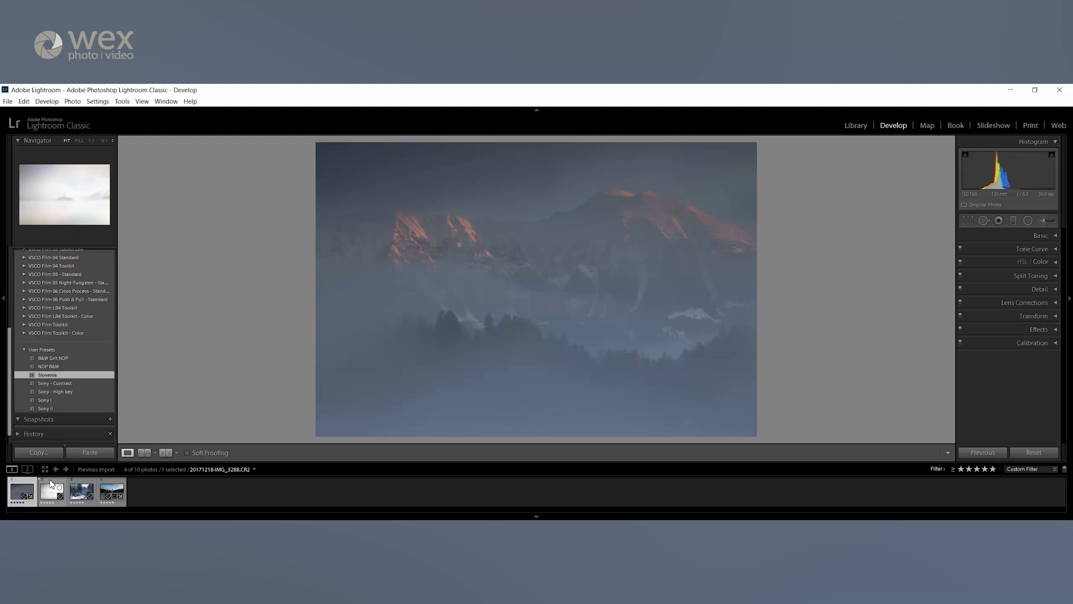
click(53, 484)
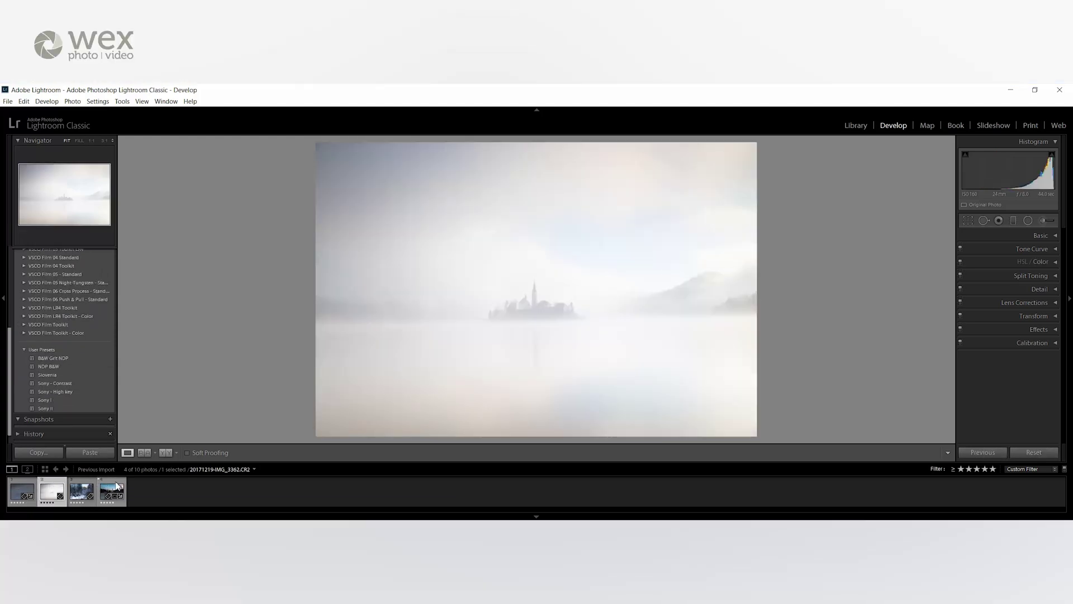
click(114, 483)
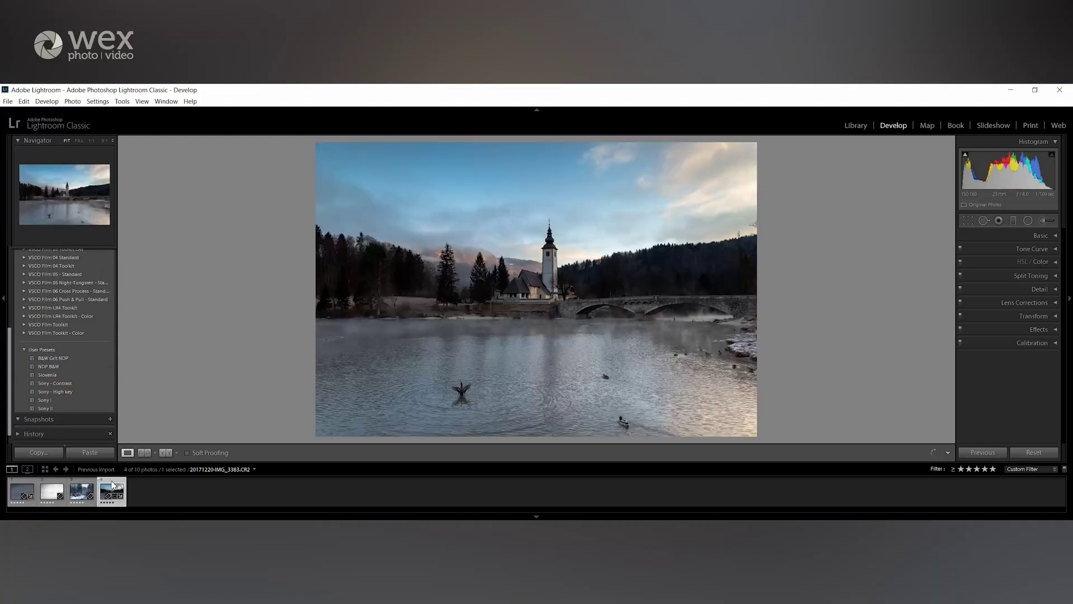
- Make a virtual copy of the lake photo, set Treatment to Black & White, and compare Before
right_click(114, 484)
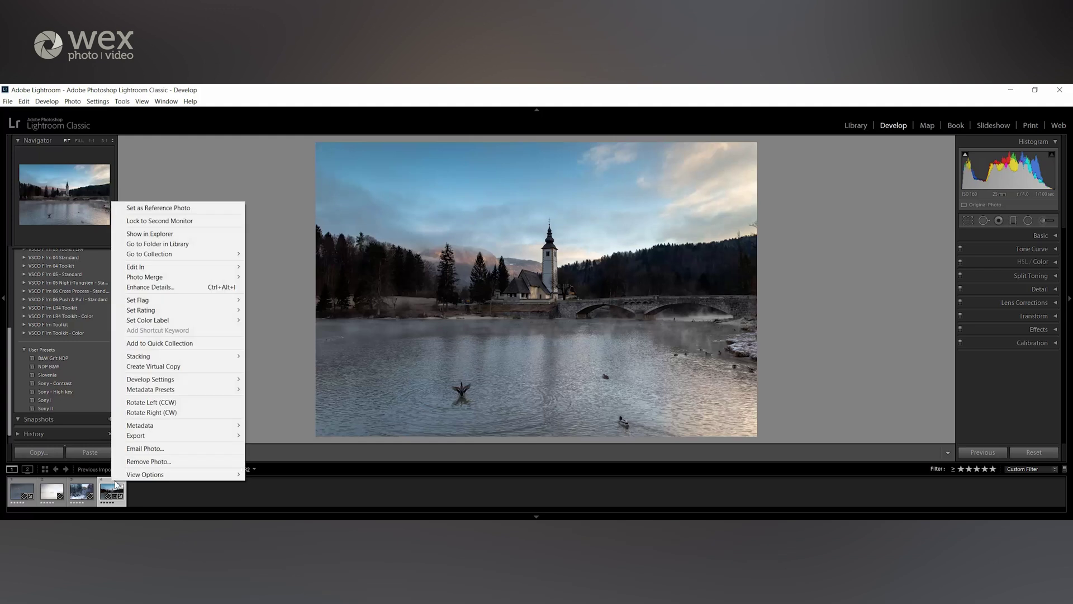
click(167, 366)
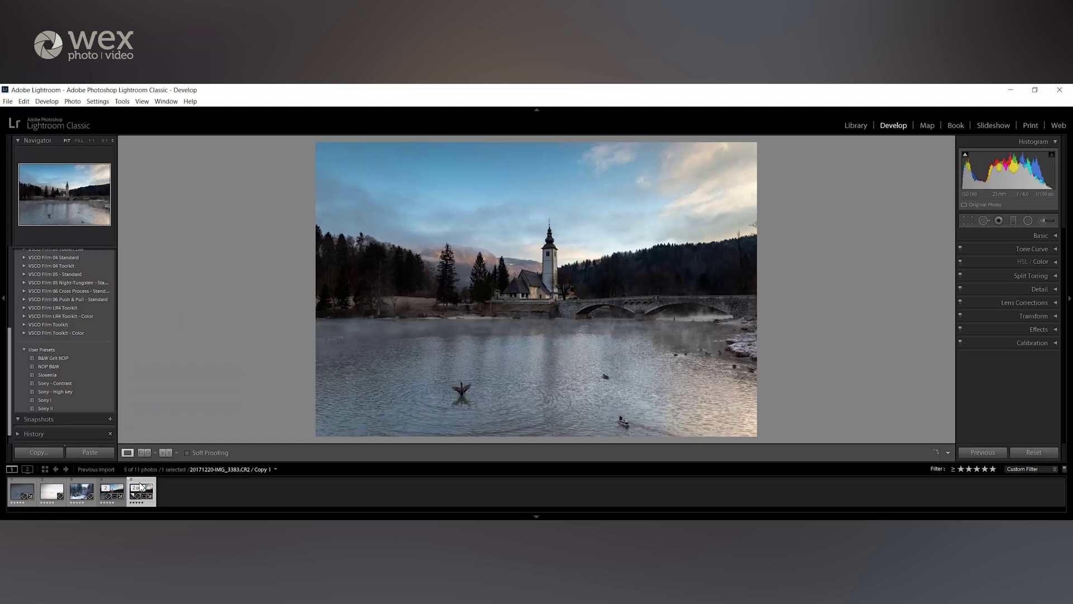
click(1042, 235)
click(1046, 247)
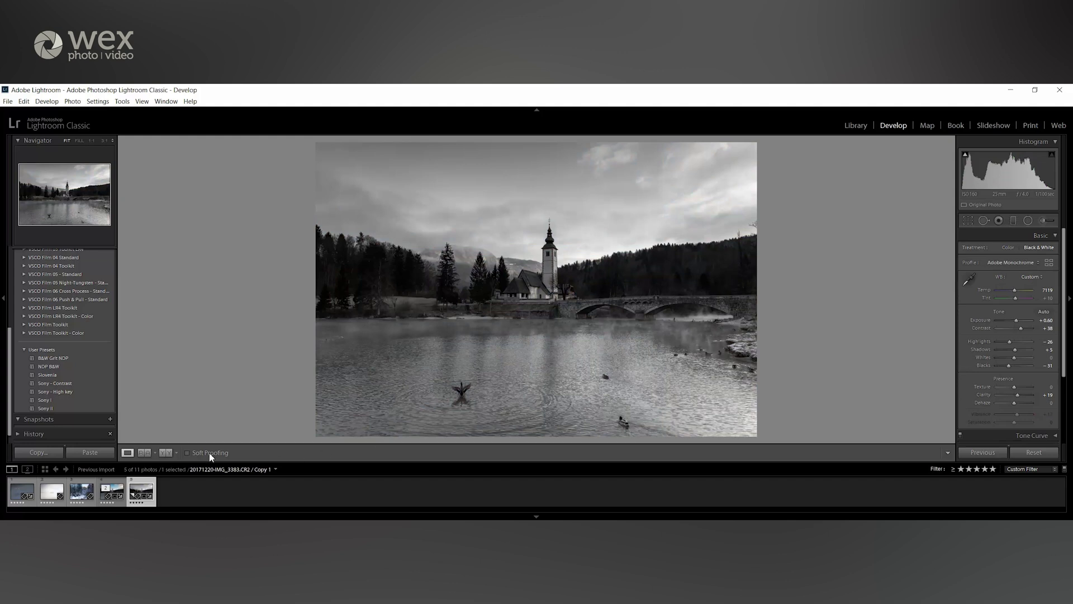
key(backslash)
key(backslash)
key(backslash)
key(backslash)
key(backslash)
key(backslash)
- Switch to the Library grid to compare the colour church lake photo with its black-and-white virtual copy
click(853, 126)
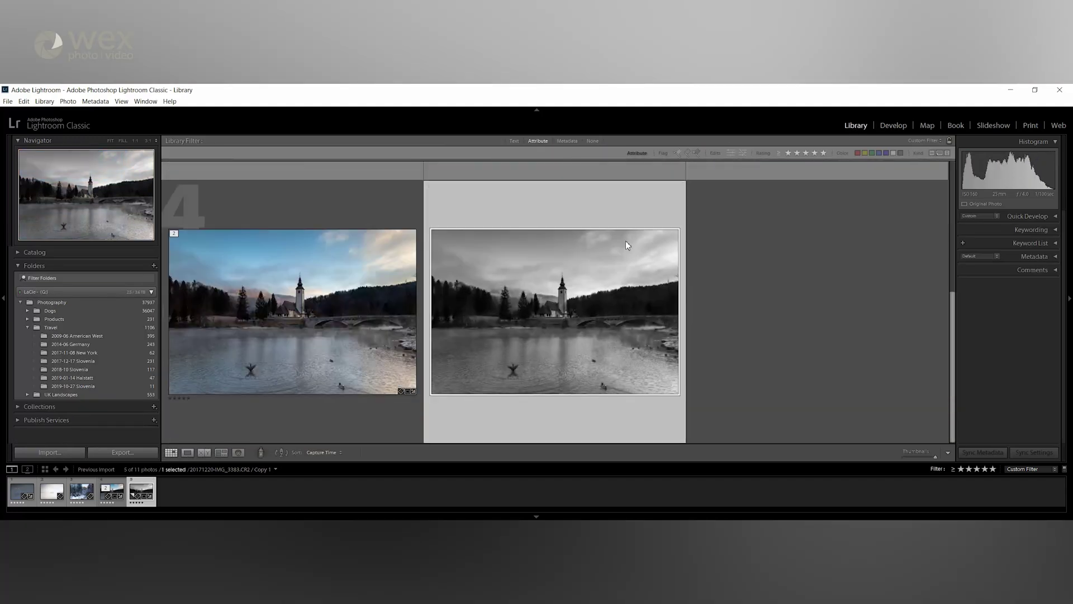